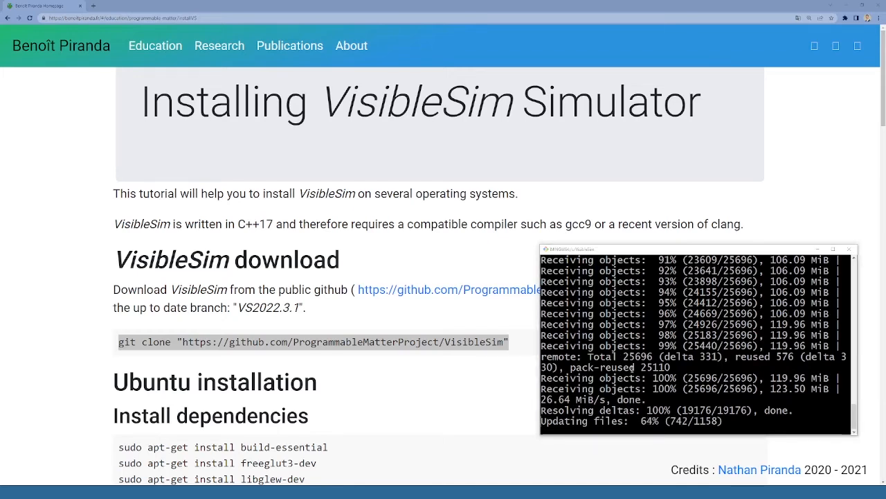
# Step: Switch to File Explorer and view the contents of the C:\VisibleSim folder as extra-large icons
pyautogui.hotkey('alt', 'Tab')
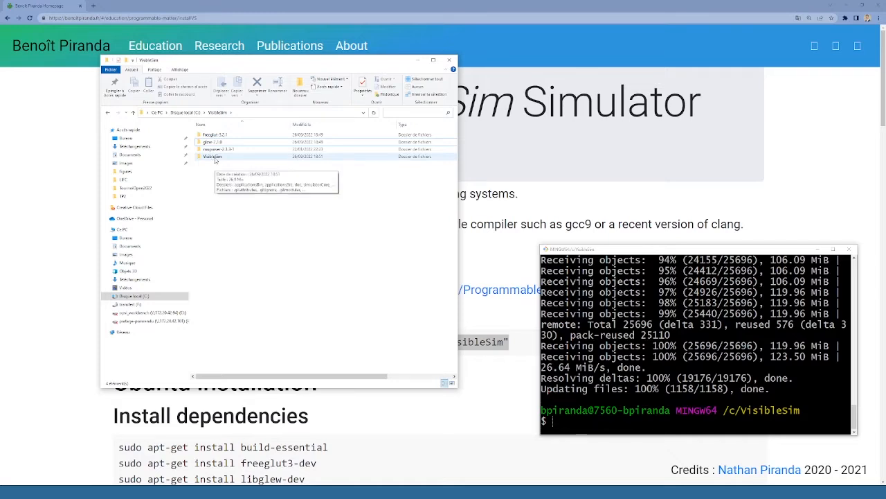
pyautogui.keyDown('ctrl'); pyautogui.scroll(4, 228, 176); pyautogui.keyUp('ctrl')
pyautogui.keyDown('ctrl'); pyautogui.scroll(-2, 227, 175); pyautogui.keyUp('ctrl')
pyautogui.keyDown('ctrl'); pyautogui.scroll(2, 227, 175); pyautogui.keyUp('ctrl')
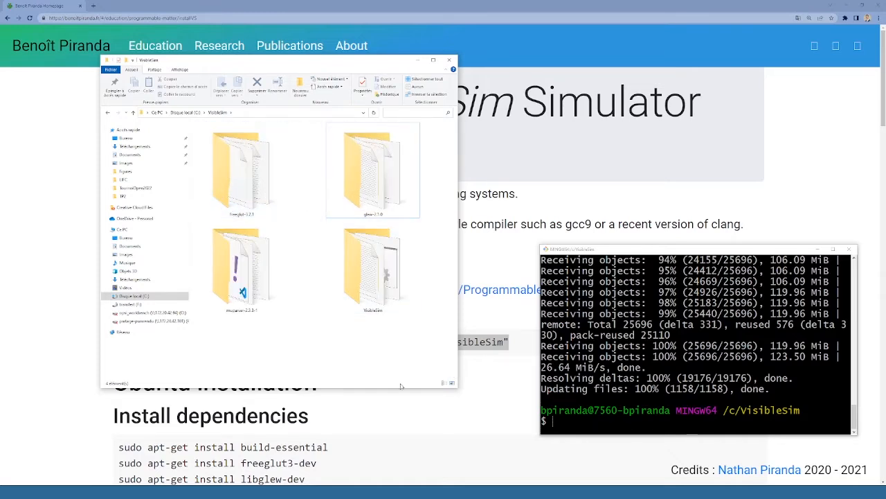
# Step: Return to the VisibleSim installation page and read the Windows instructions for the Freeglut, GLew and MuParser libraries
pyautogui.click(396, 415)
pyautogui.scroll(-3, 394, 412)
pyautogui.scroll(-9, 393, 407)
pyautogui.scroll(-2, 395, 406)
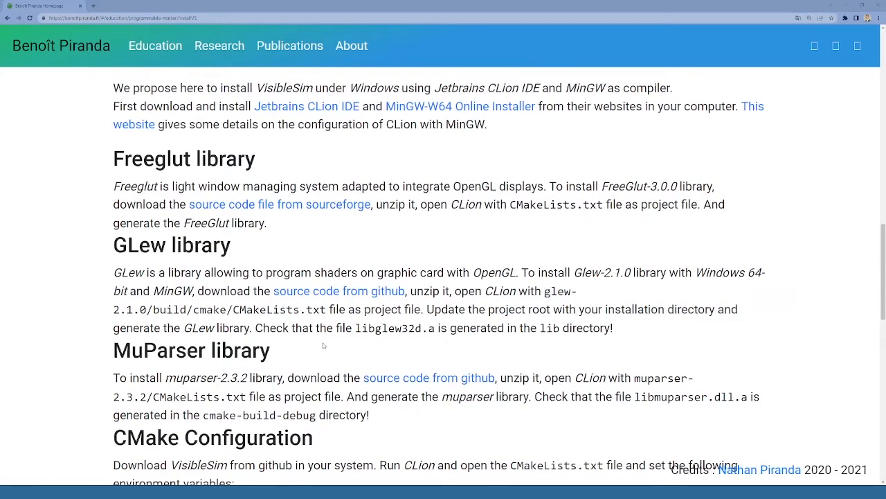
# Step: Switch to CLion and open CMakeLists.txt from C:\VisibleSim\freeglut-3.2.1 as a project, accepting the default Debug profile
pyautogui.hotkey('alt', 'Tab')
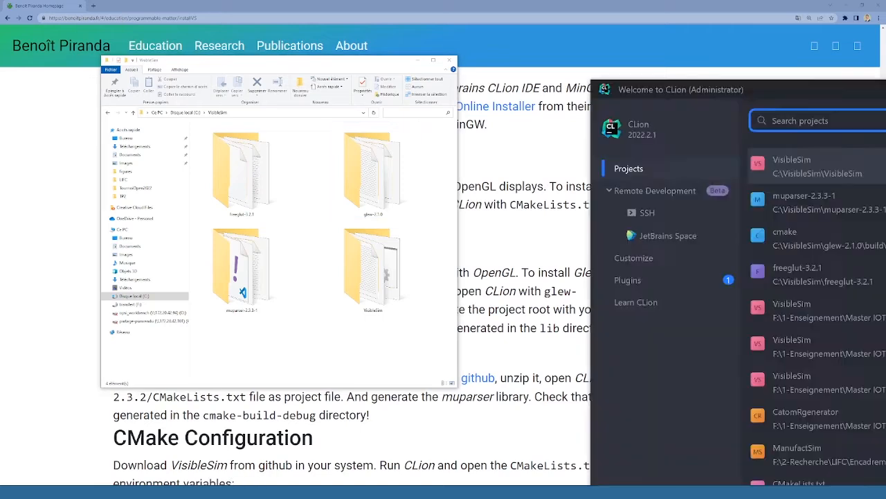
pyautogui.moveTo(884, 87); pyautogui.dragTo(610, 91)
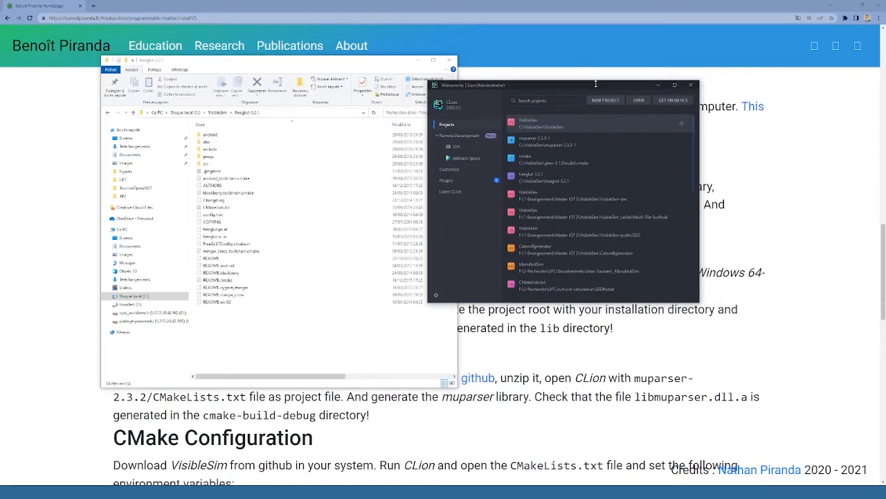
pyautogui.click(638, 101)
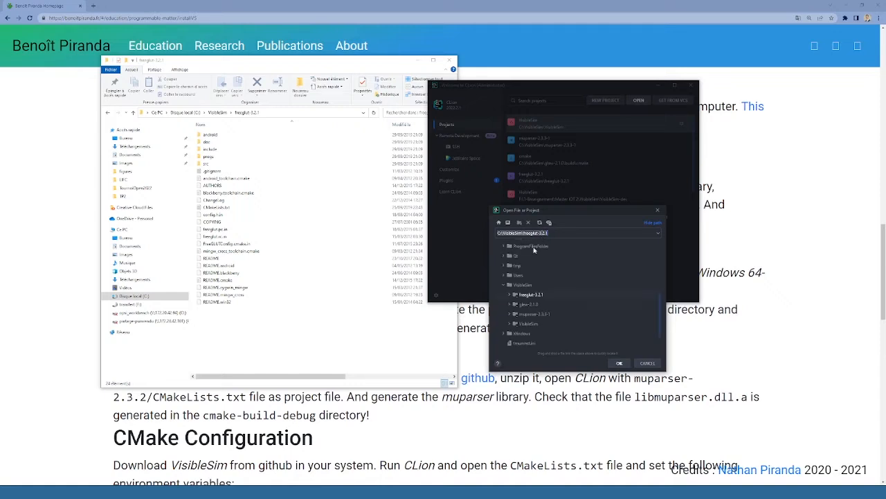
pyautogui.click(513, 296)
pyautogui.click(512, 296)
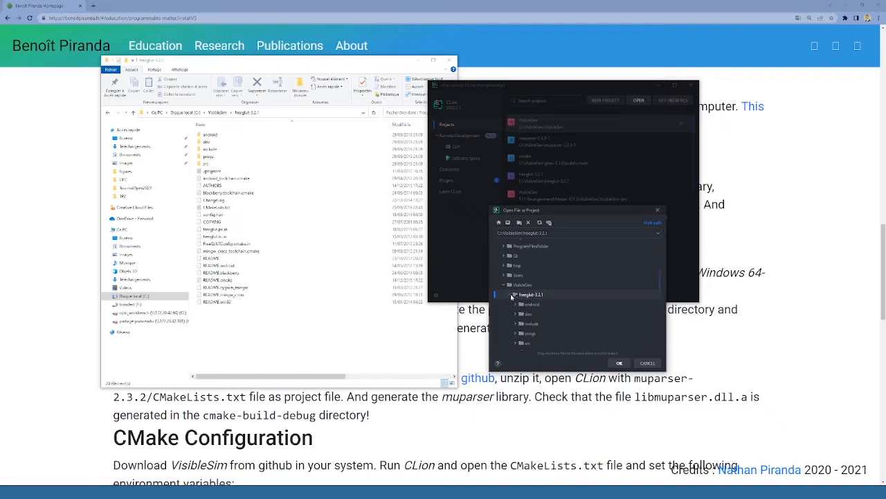
pyautogui.scroll(-3, 510, 296)
pyautogui.click(531, 323)
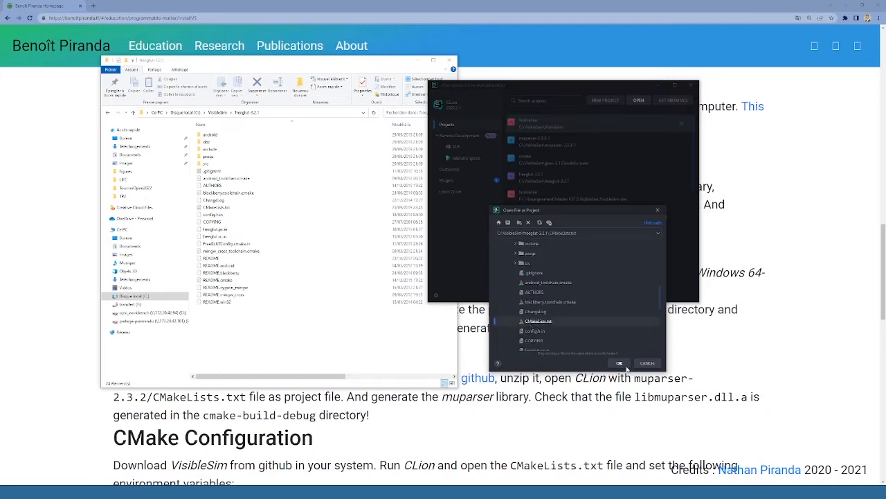
pyautogui.click(619, 364)
pyautogui.click(535, 206)
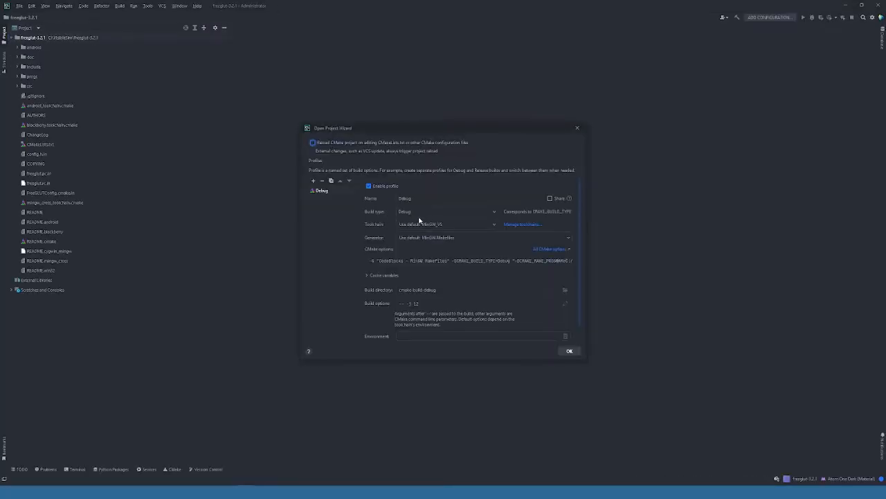
pyautogui.click(568, 350)
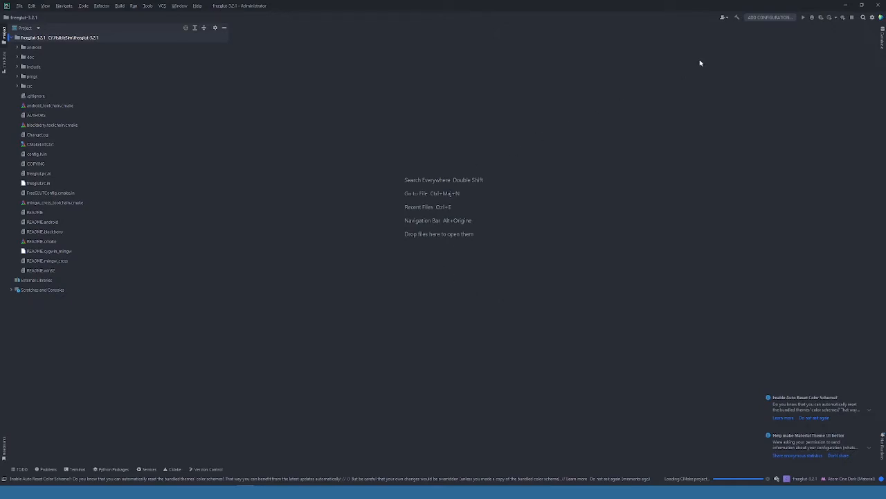
# Step: Check the CMake output and build the freeglut target in the Debug configuration
pyautogui.click(170, 469)
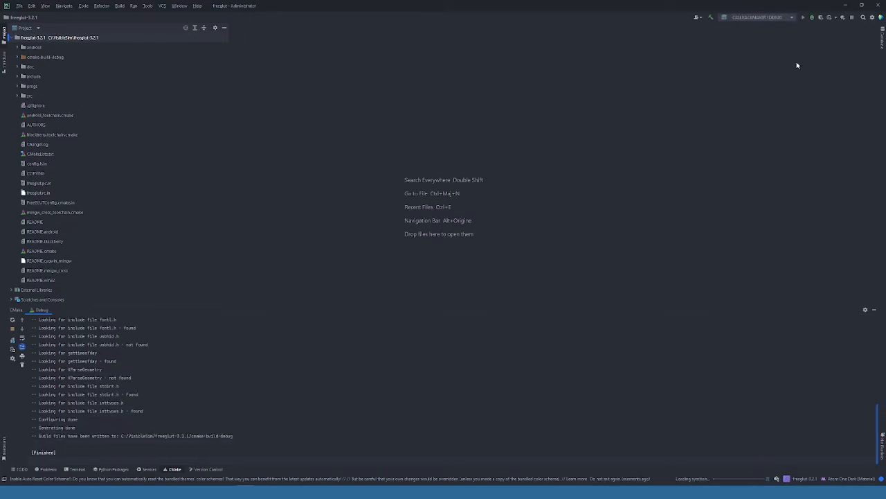
pyautogui.click(753, 17)
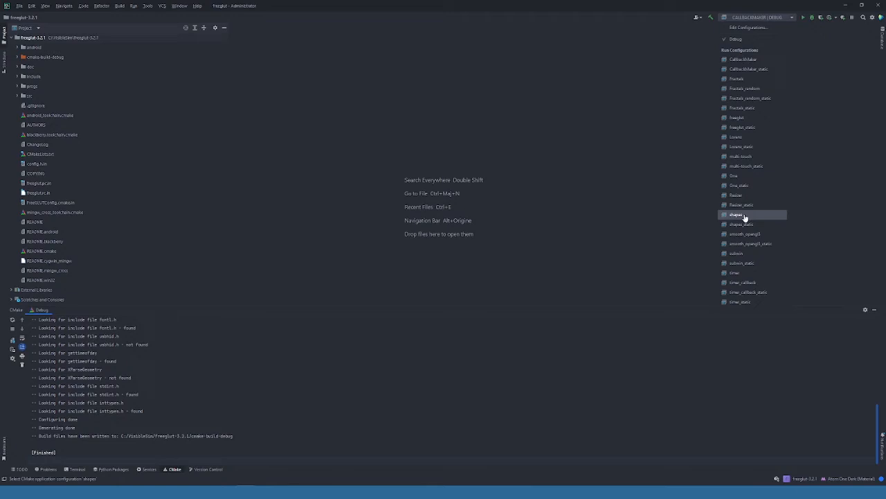
pyautogui.click(741, 121)
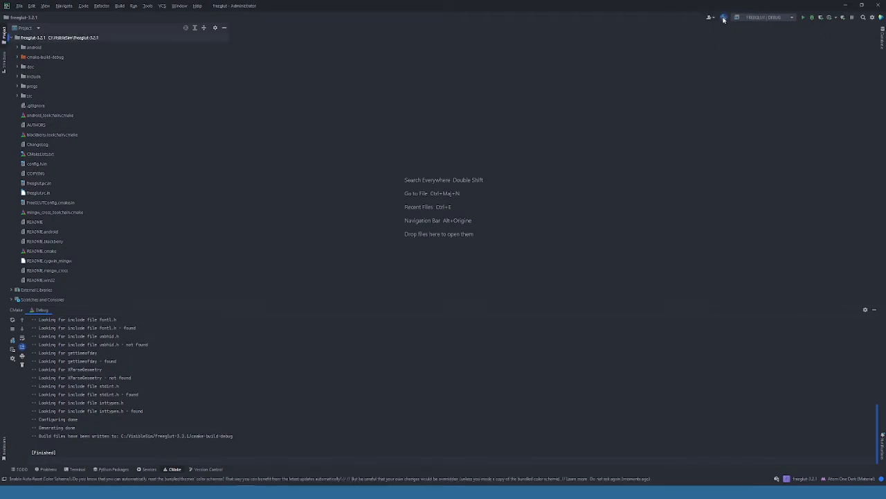
pyautogui.click(725, 18)
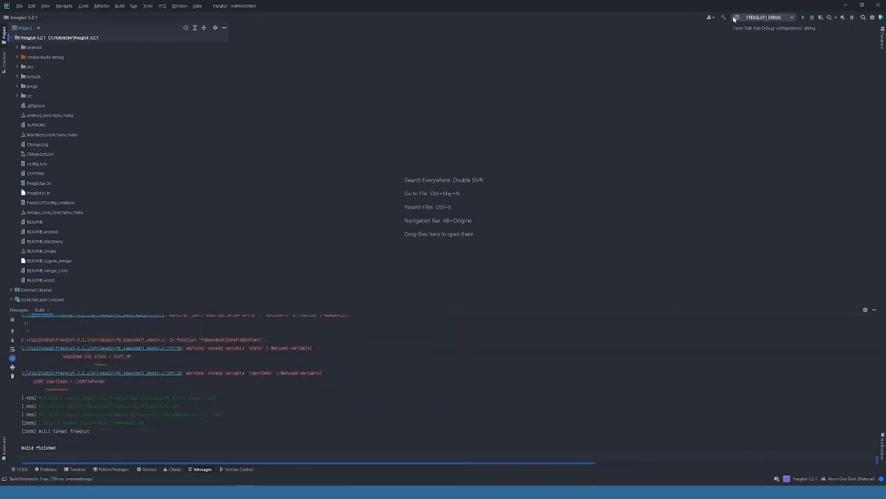
# Step: Build the freeglut_static target in the Debug configuration and close the freeglut project
pyautogui.click(752, 19)
pyautogui.click(757, 131)
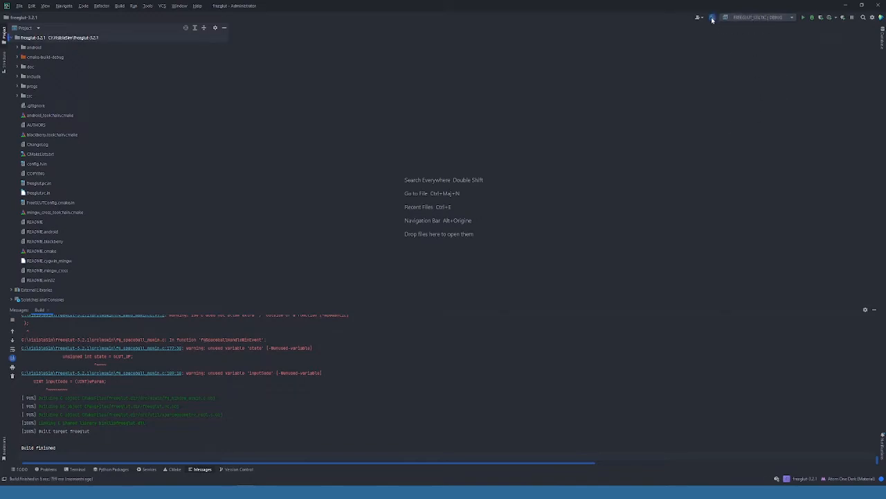
pyautogui.click(713, 19)
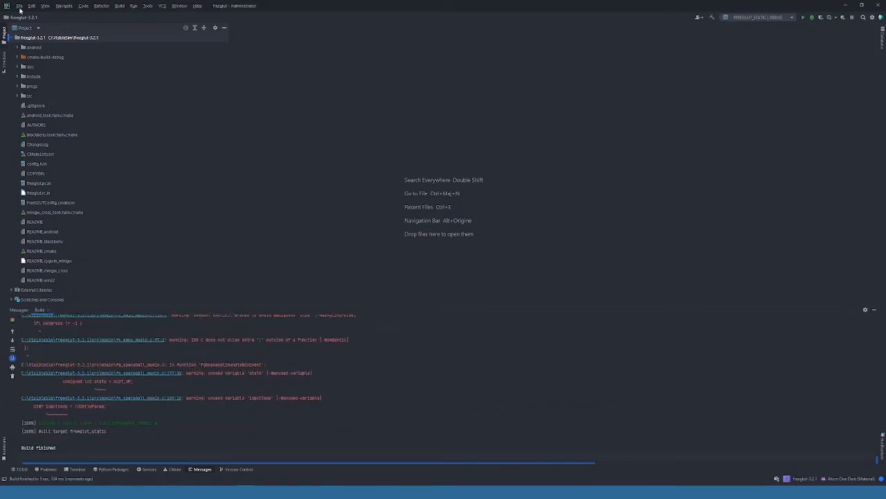
pyautogui.click(20, 6)
pyautogui.click(33, 66)
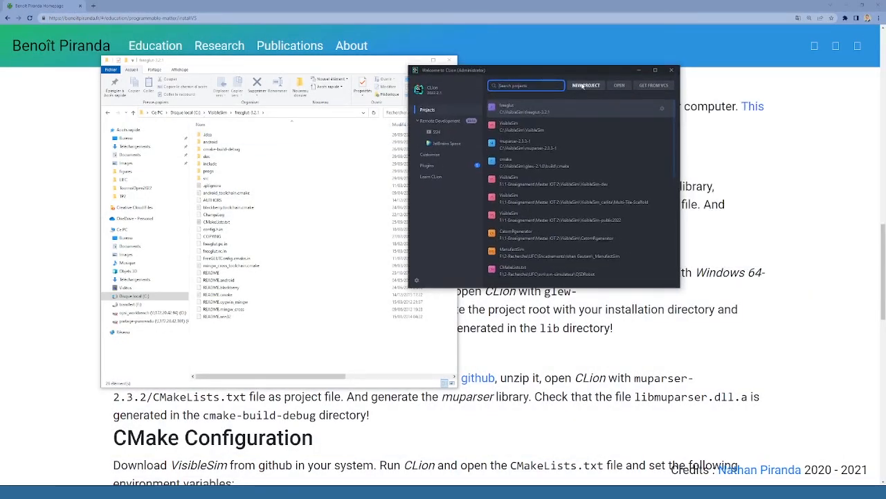
# Step: Start opening another project in CLion and locate the glew-2.1.0\build\cmake folder in File Explorer
pyautogui.click(619, 86)
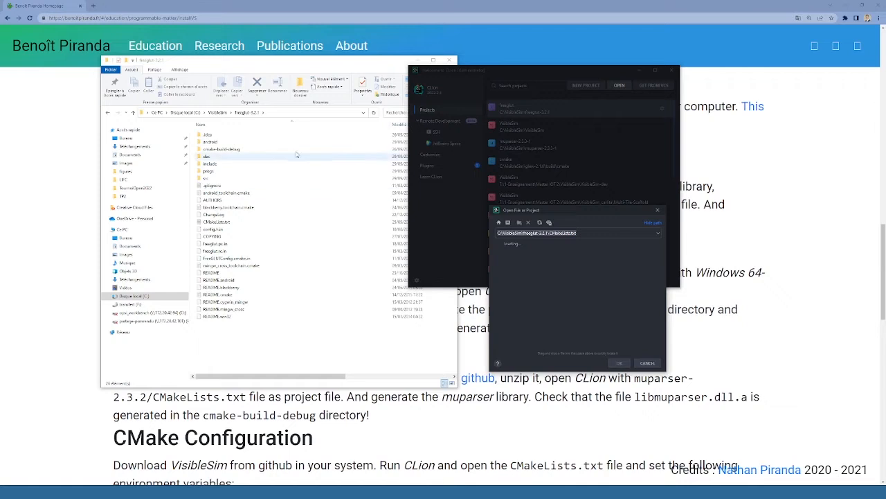
pyautogui.click(216, 112)
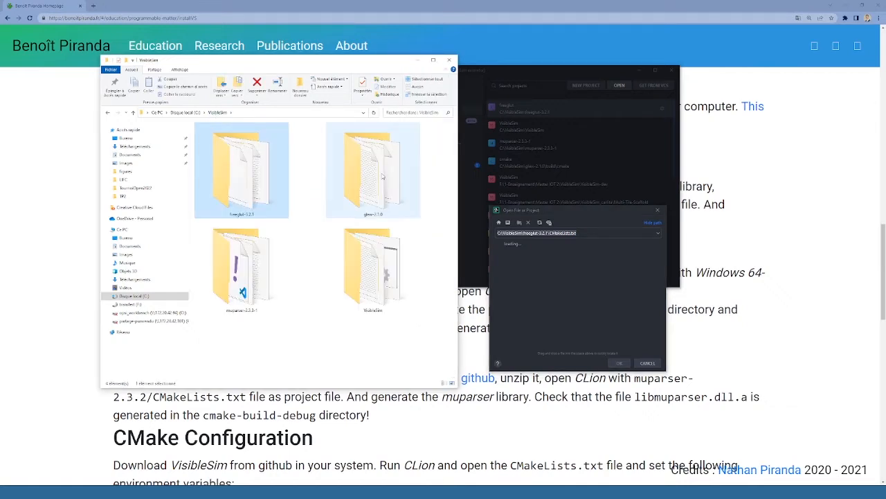
pyautogui.doubleClick(372, 170)
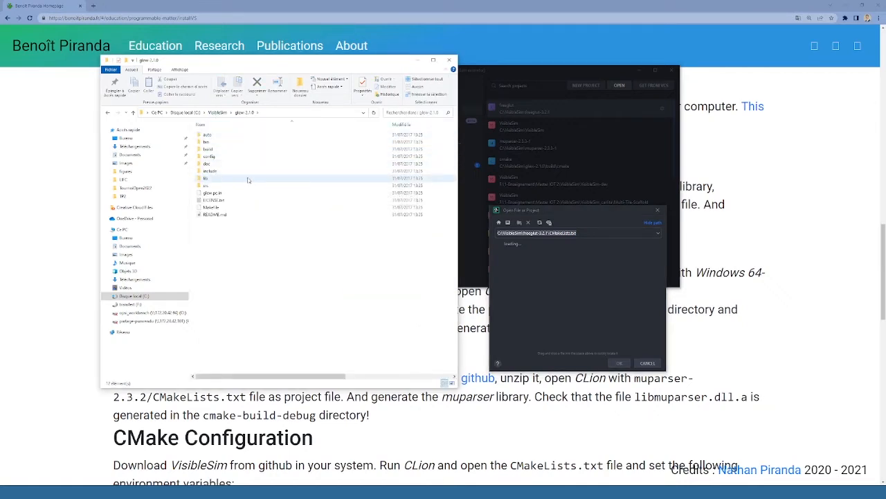
pyautogui.click(214, 150)
pyautogui.doubleClick(214, 150)
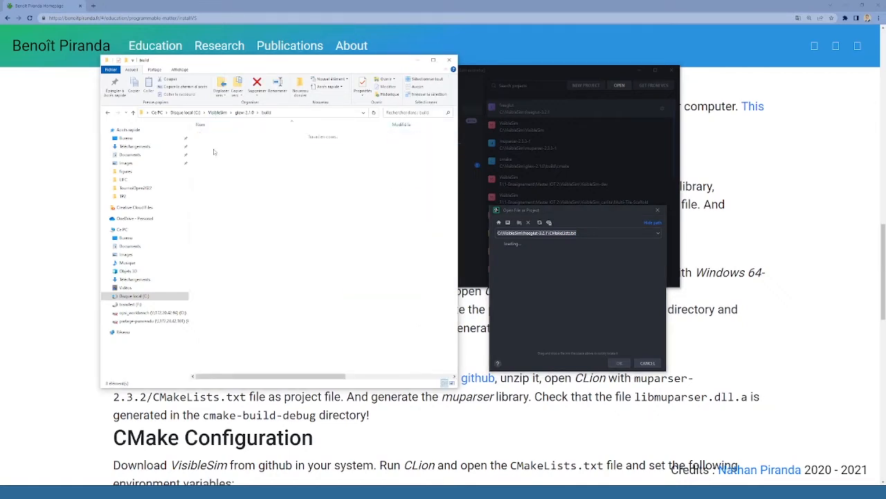
pyautogui.click(217, 135)
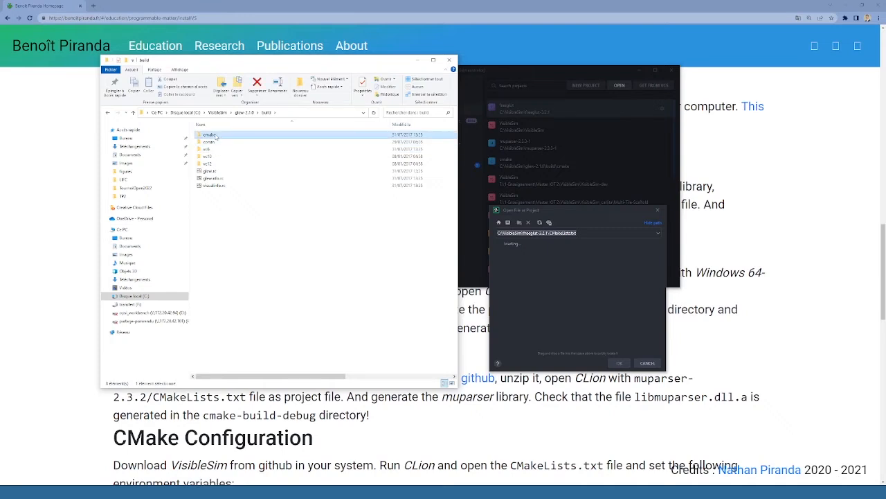
pyautogui.doubleClick(217, 135)
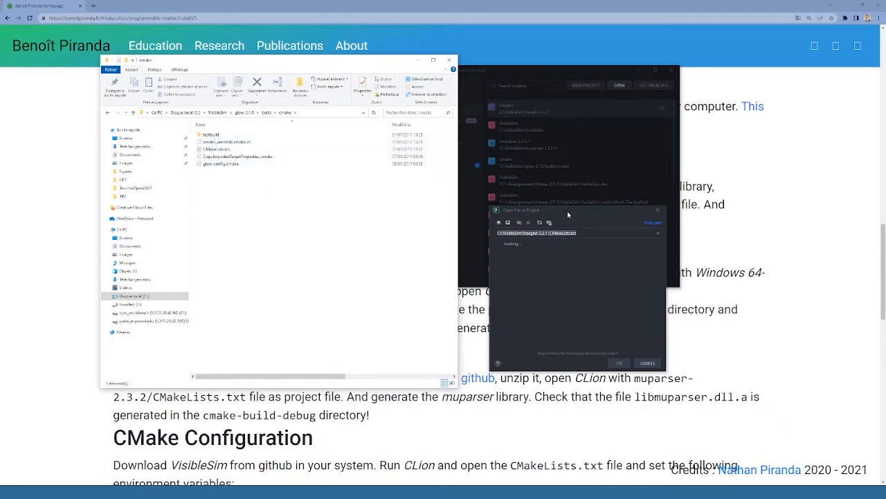
# Step: Open CMakeLists.txt from glew-2.1.0\build\cmake as a project in CLion, accepting the default Debug profile
pyautogui.click(567, 215)
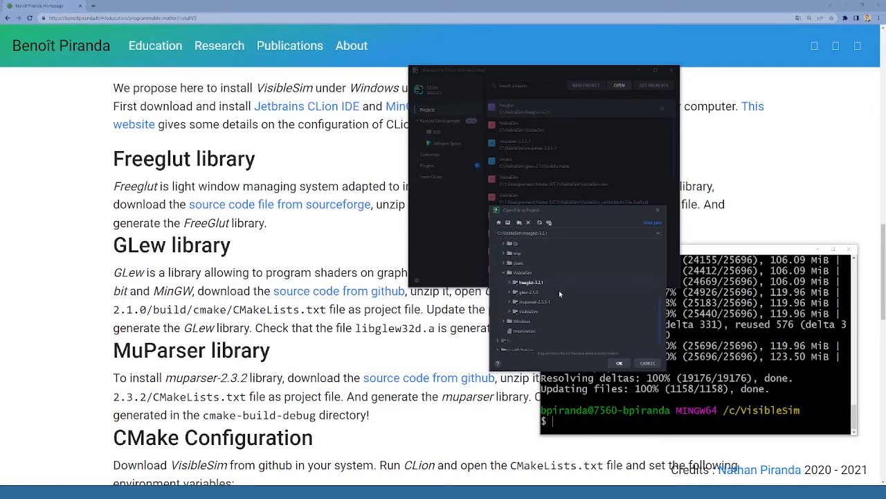
pyautogui.click(511, 293)
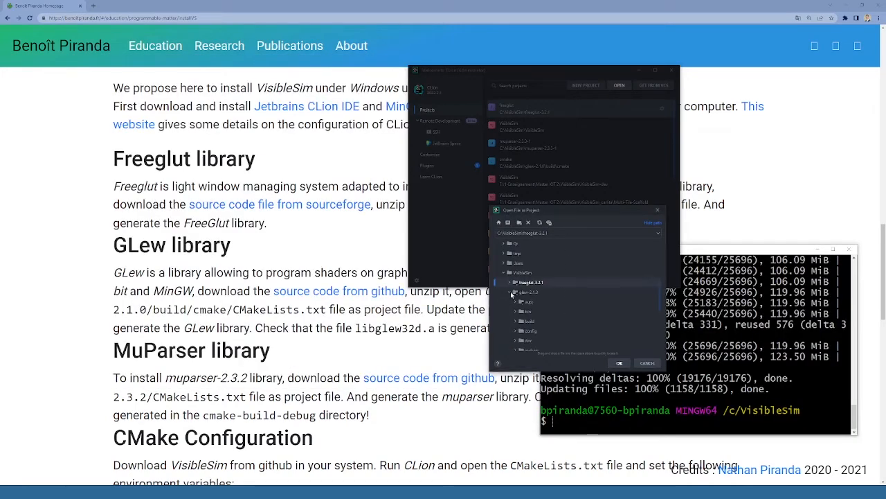
pyautogui.click(517, 322)
pyautogui.click(525, 332)
pyautogui.scroll(-1, 525, 324)
pyautogui.scroll(-2, 525, 325)
pyautogui.click(550, 302)
pyautogui.click(619, 363)
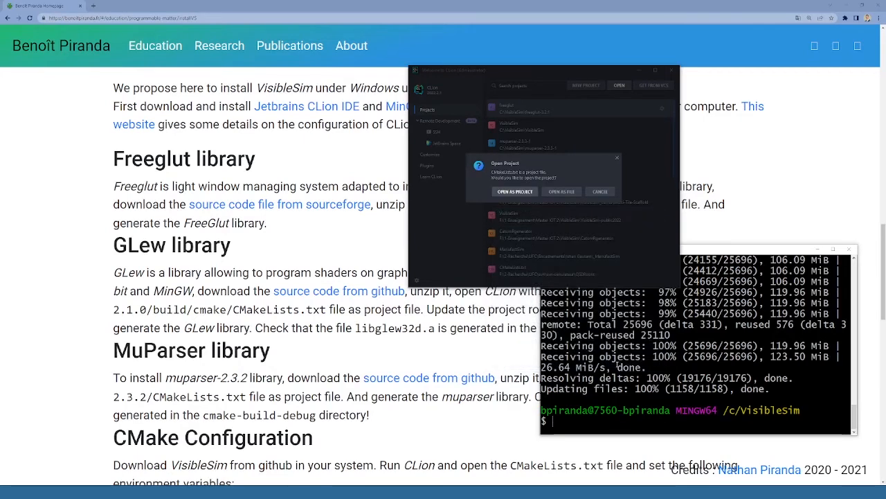
pyautogui.click(517, 193)
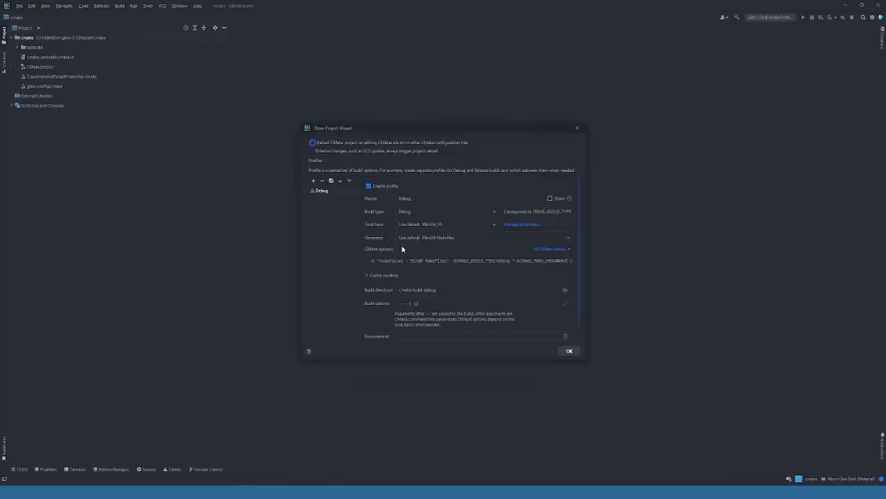
pyautogui.click(569, 351)
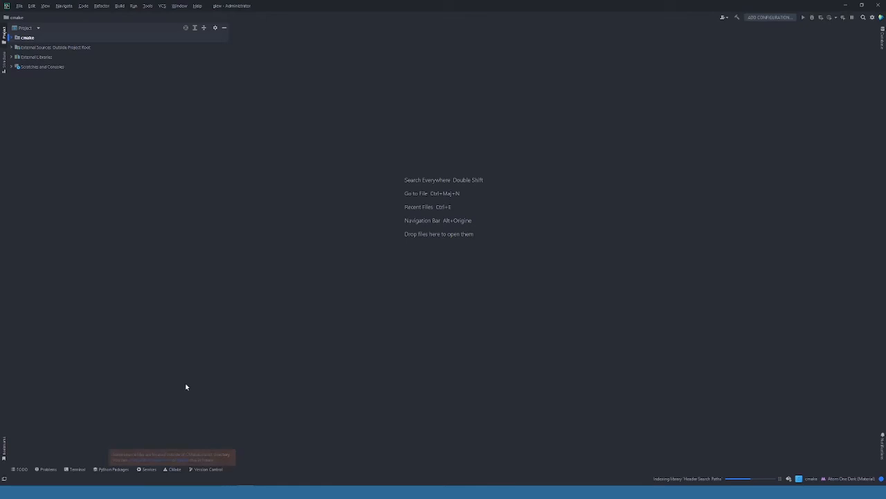
# Step: Check the CMake output and build the glew target in the Debug configuration
pyautogui.click(173, 470)
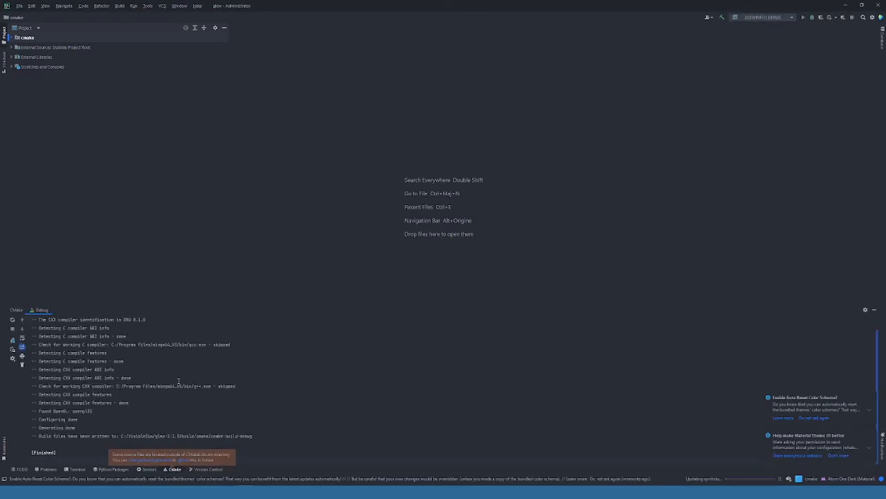
pyautogui.click(769, 17)
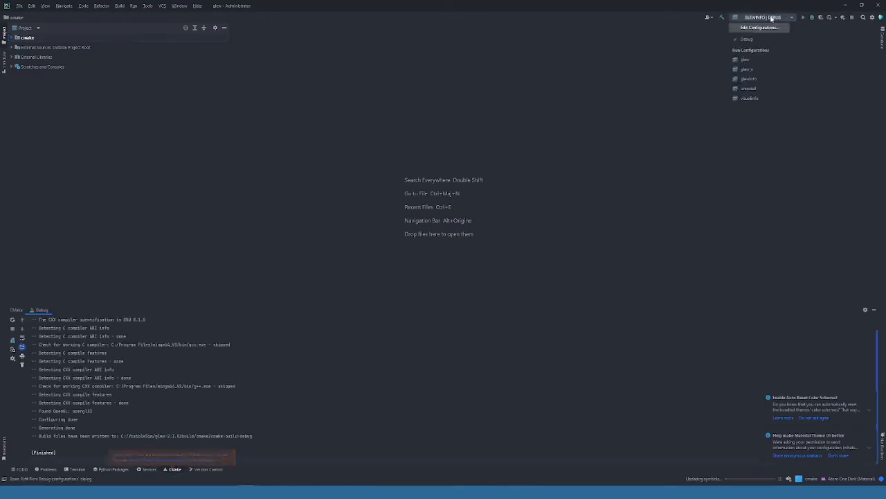
pyautogui.click(752, 61)
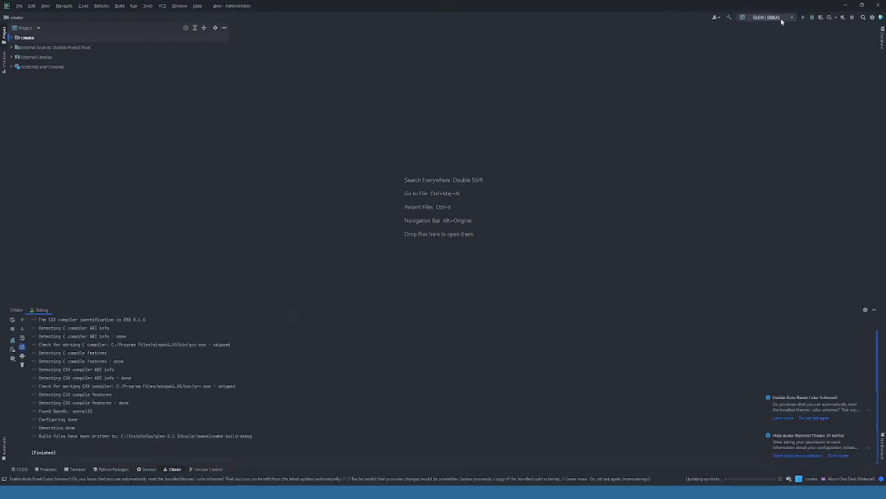
pyautogui.click(728, 17)
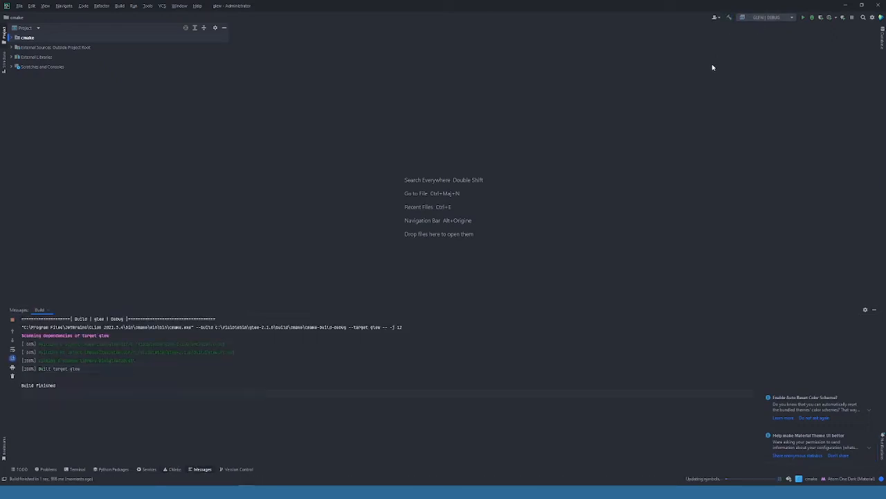
# Step: Exit CLion and switch to the File Explorer window showing the glew cmake folder
pyautogui.click(18, 6)
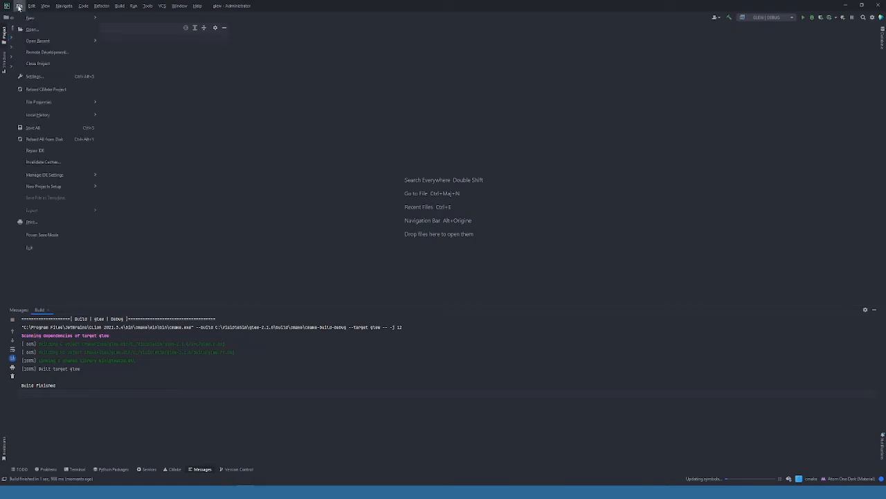
pyautogui.click(29, 247)
pyautogui.click(451, 258)
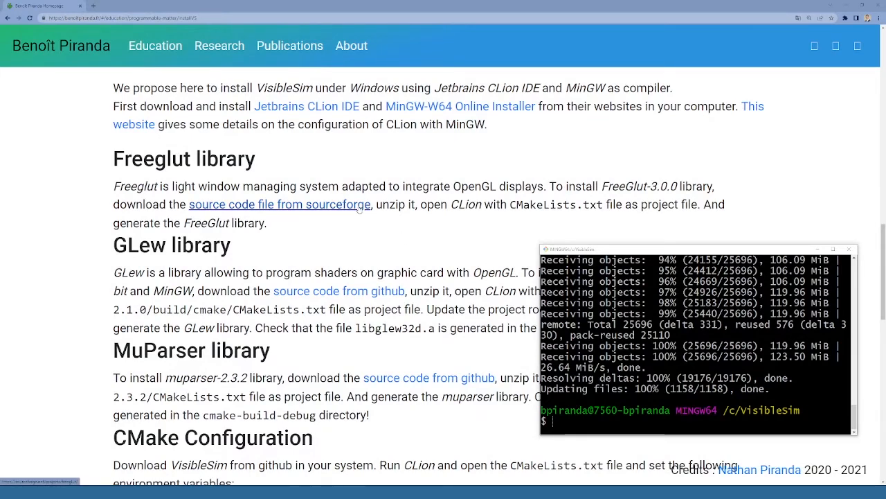
pyautogui.hotkey('alt', 'Tab')
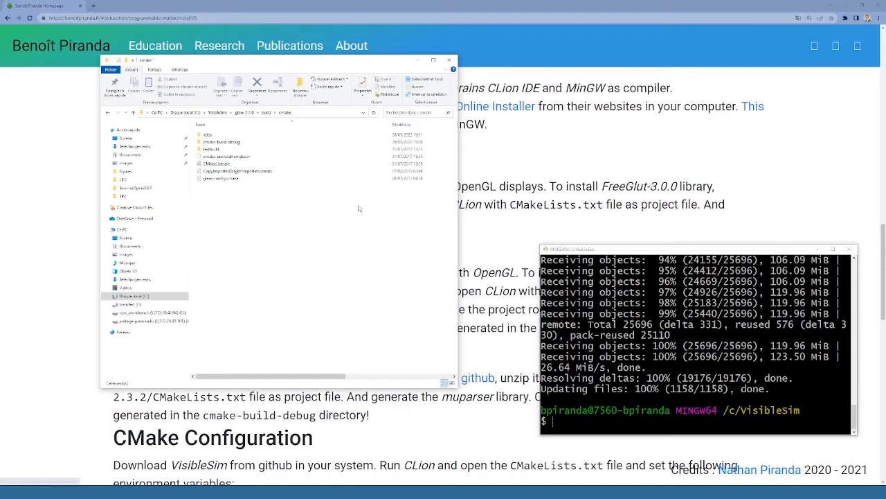
# Step: Show the muparser-2.3.3-1 folder in File Explorer, and expand the same folder in CLion's project-opening dialog
pyautogui.click(223, 112)
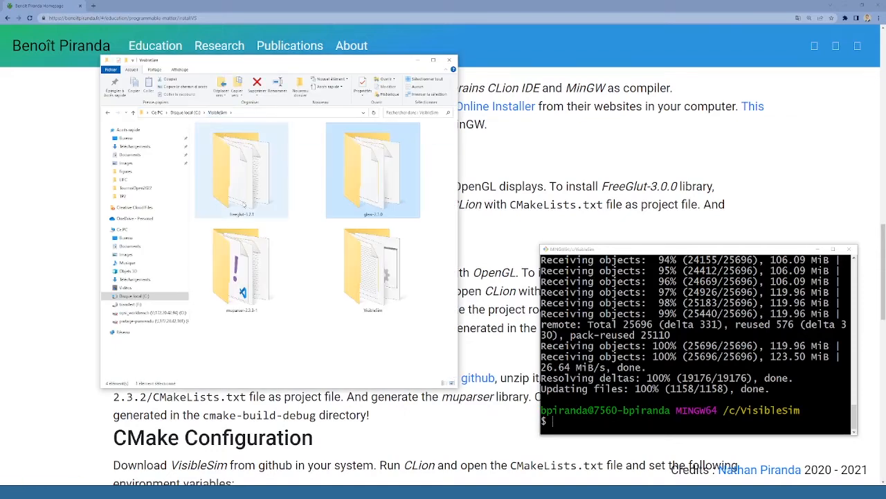
pyautogui.doubleClick(250, 270)
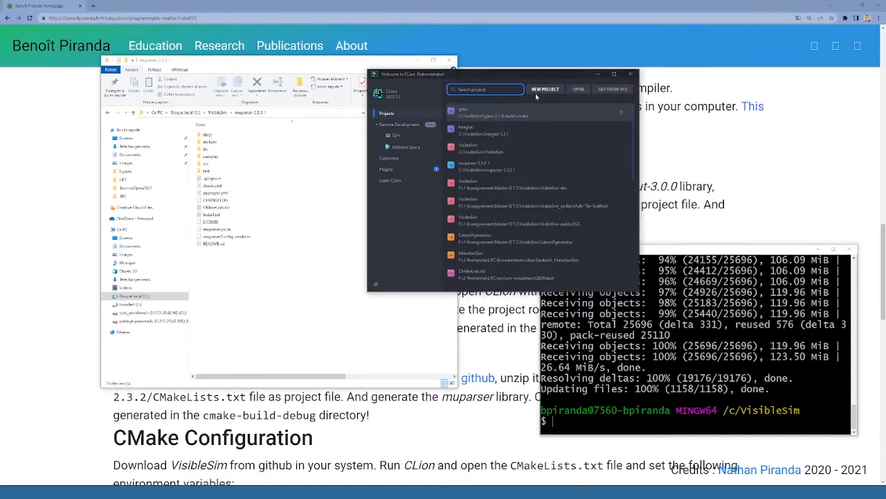
pyautogui.click(578, 89)
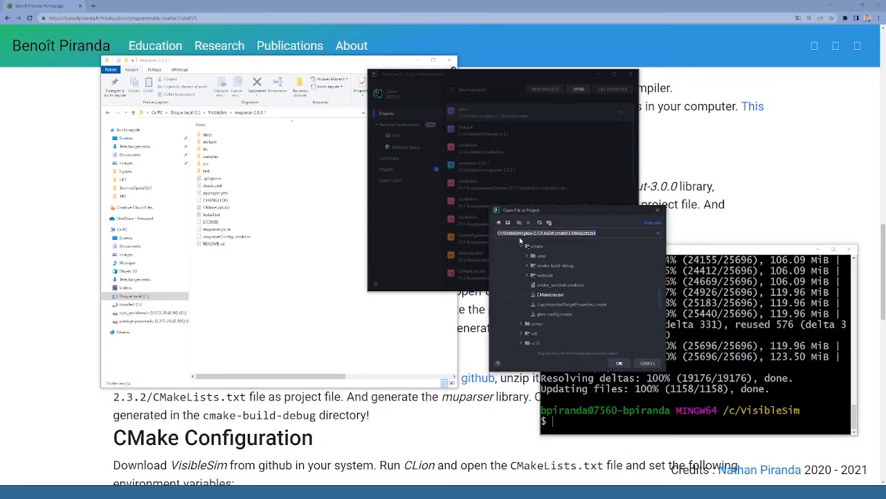
pyautogui.click(520, 247)
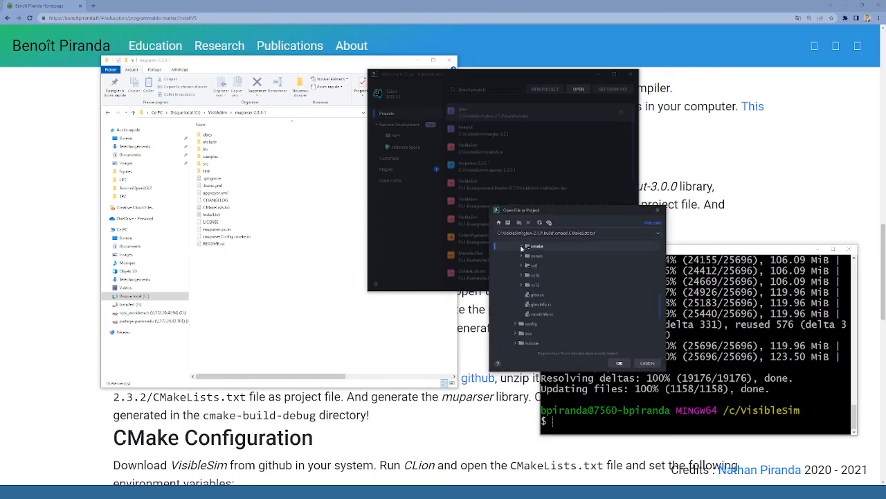
pyautogui.click(518, 264)
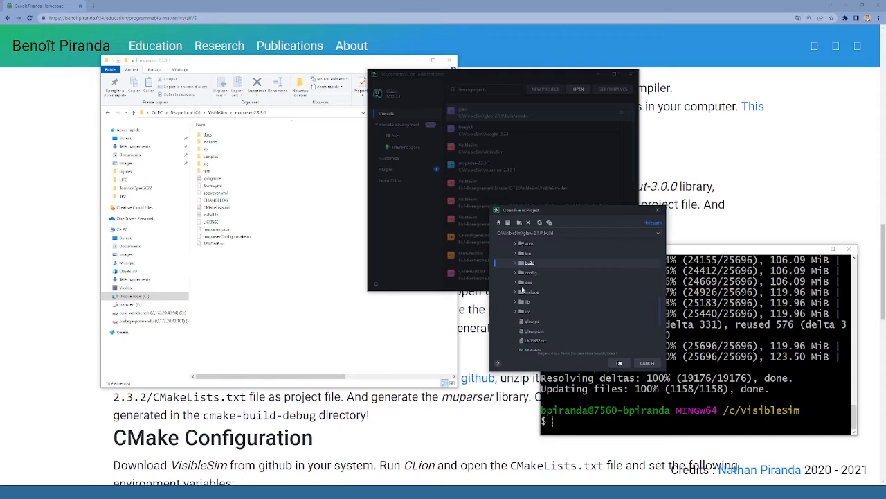
pyautogui.scroll(2, 522, 290)
pyautogui.click(510, 295)
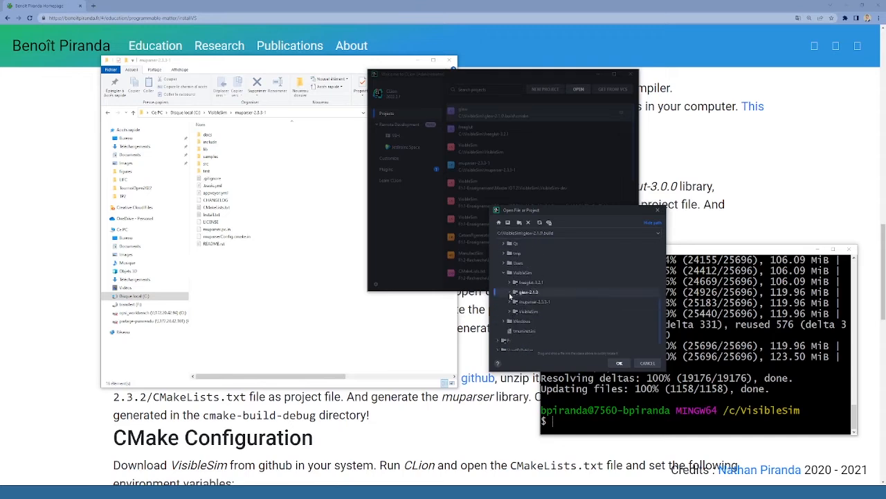
pyautogui.click(510, 301)
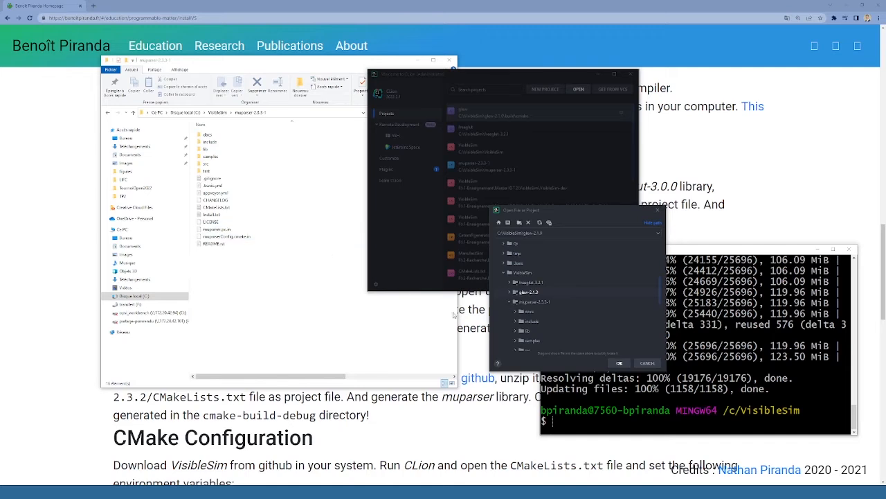
# Step: Open CMakeLists.txt from muparser-2.3.3-1 as a project, accepting the default Debug profile
pyautogui.scroll(-3, 530, 341)
pyautogui.scroll(-2, 530, 342)
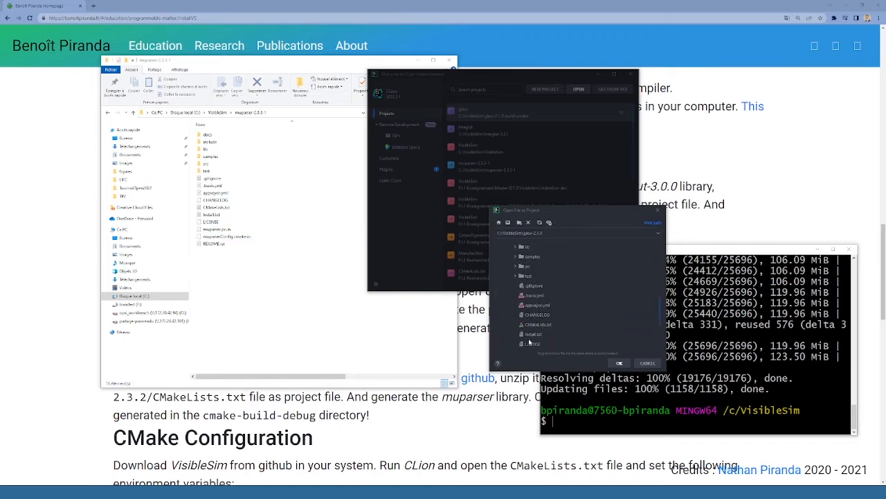
pyautogui.click(533, 322)
pyautogui.click(621, 364)
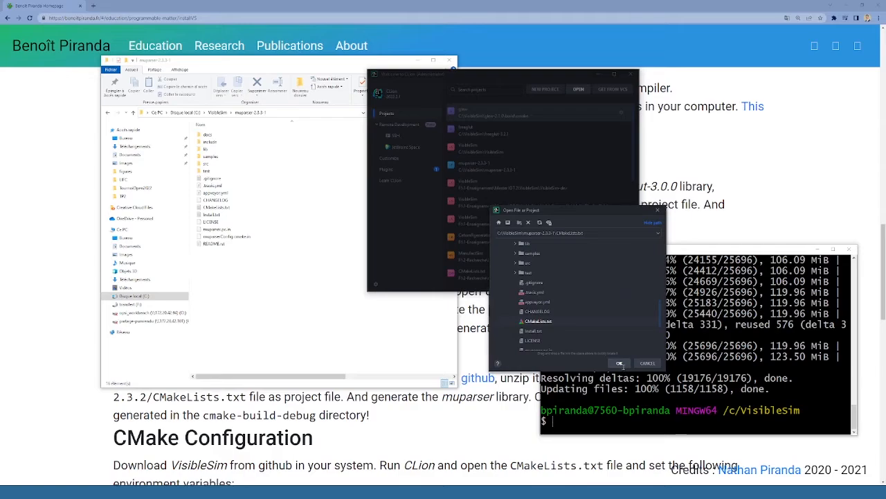
pyautogui.click(478, 195)
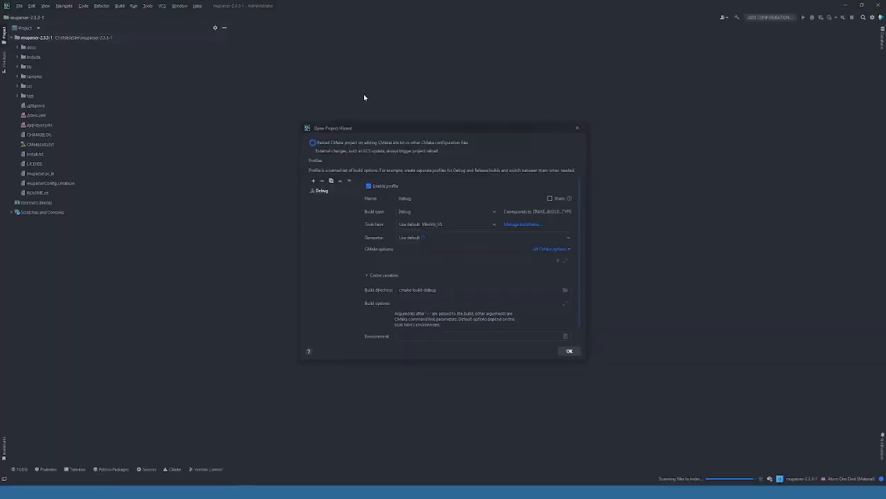
pyautogui.click(572, 352)
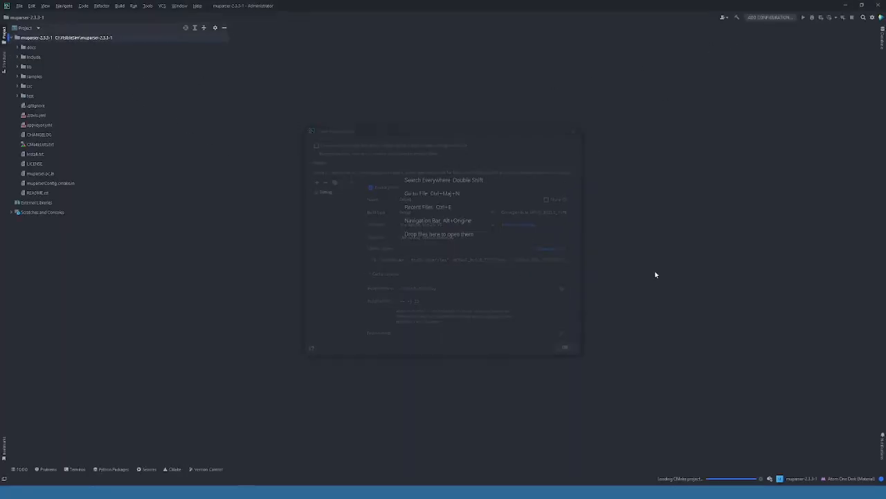
# Step: Check the CMake output and build the muparser target in the Debug configuration
pyautogui.click(781, 17)
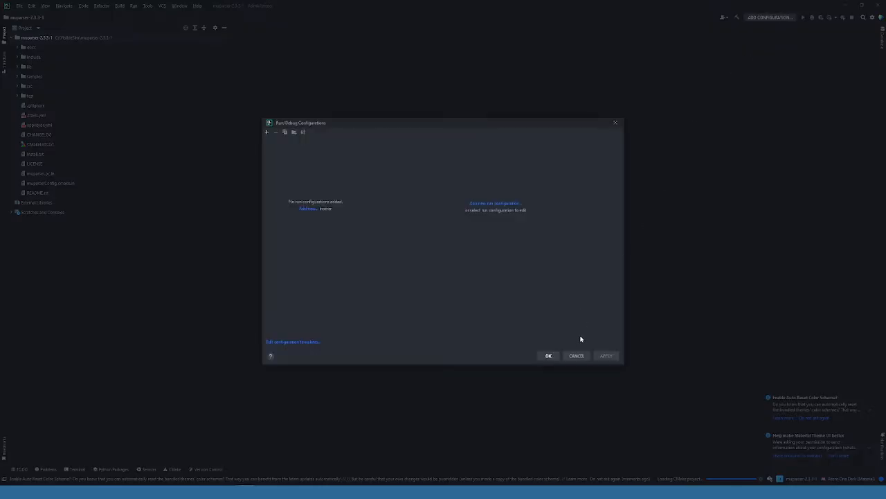
pyautogui.click(587, 356)
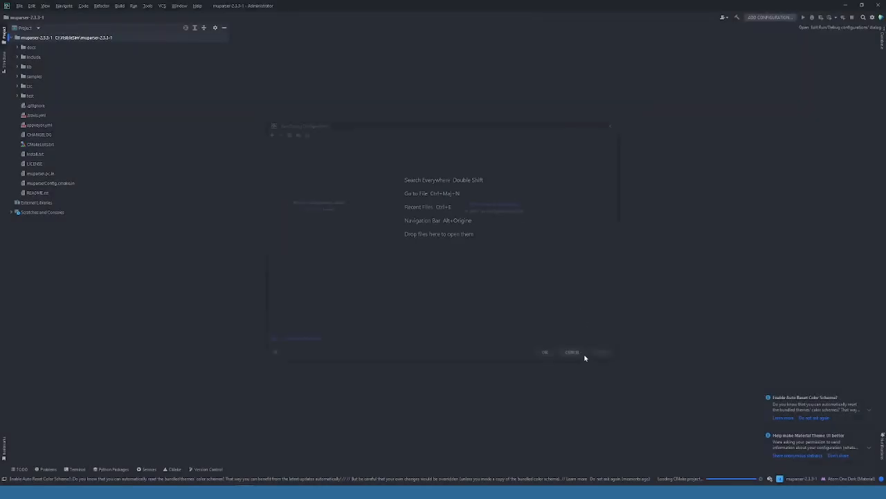
pyautogui.click(174, 470)
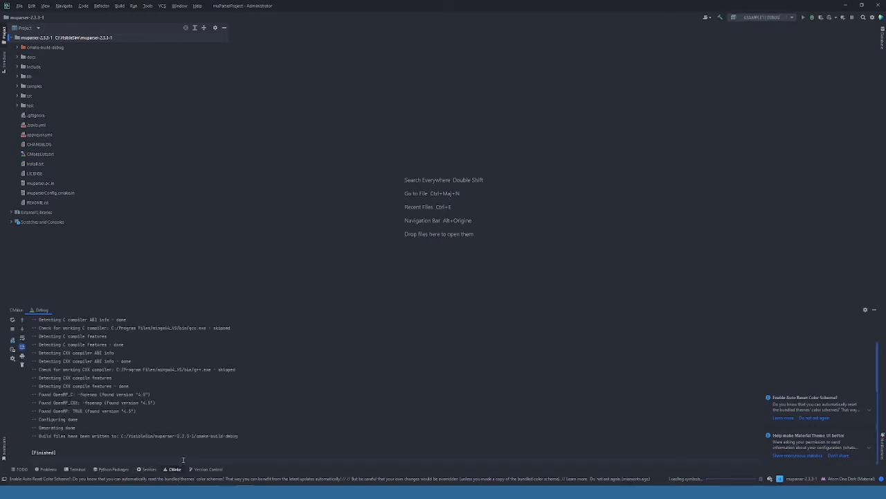
pyautogui.click(764, 17)
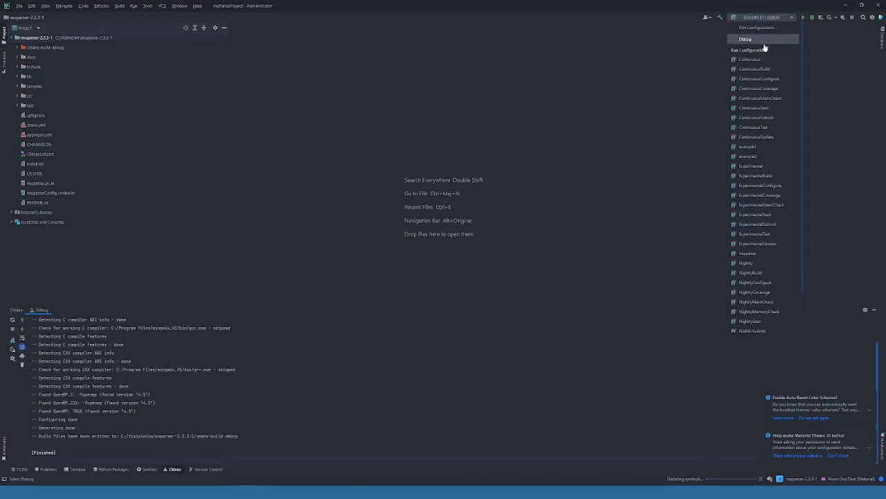
pyautogui.click(748, 254)
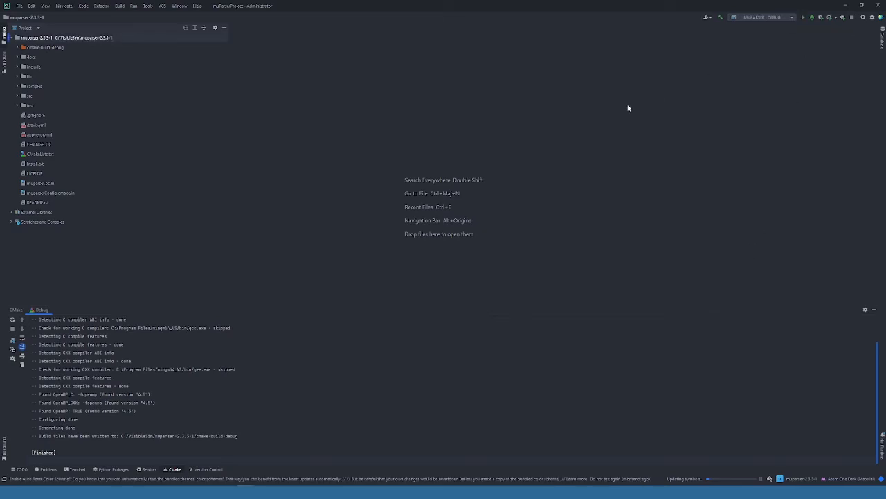
pyautogui.click(721, 18)
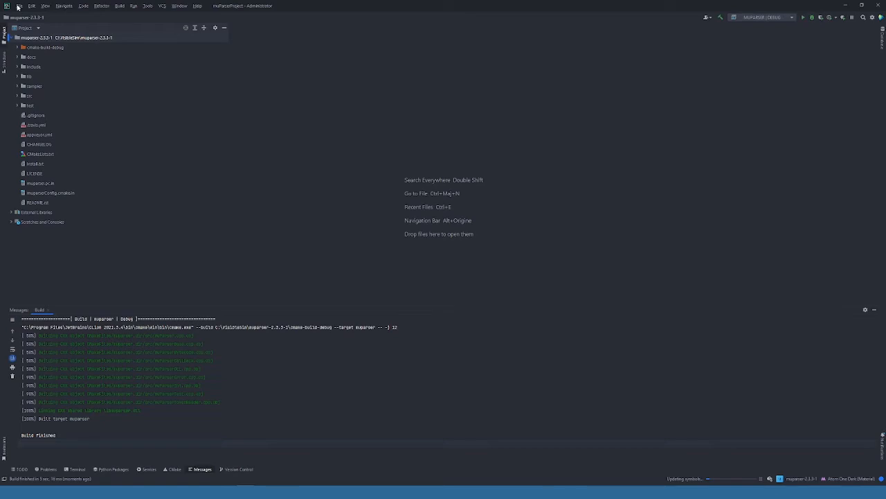
# Step: Close the muparser project and open CMakeLists.txt from C:\VisibleSim\VisibleSim as a project
pyautogui.click(19, 7)
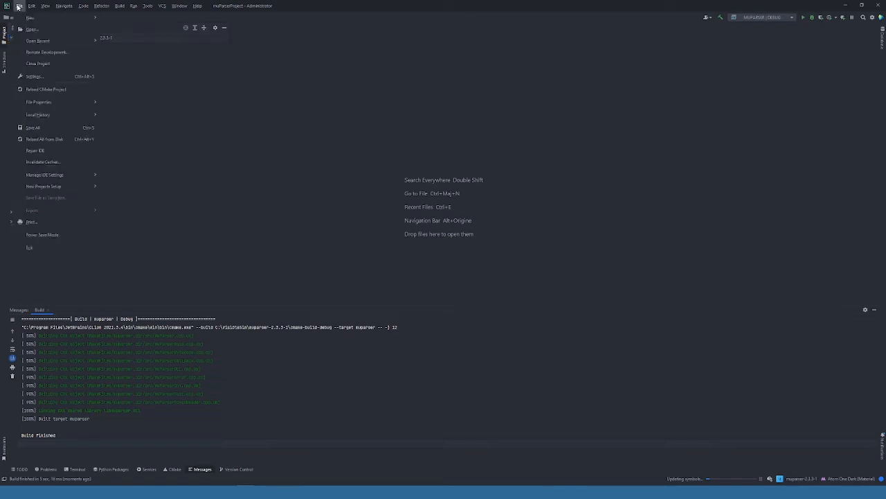
pyautogui.click(24, 63)
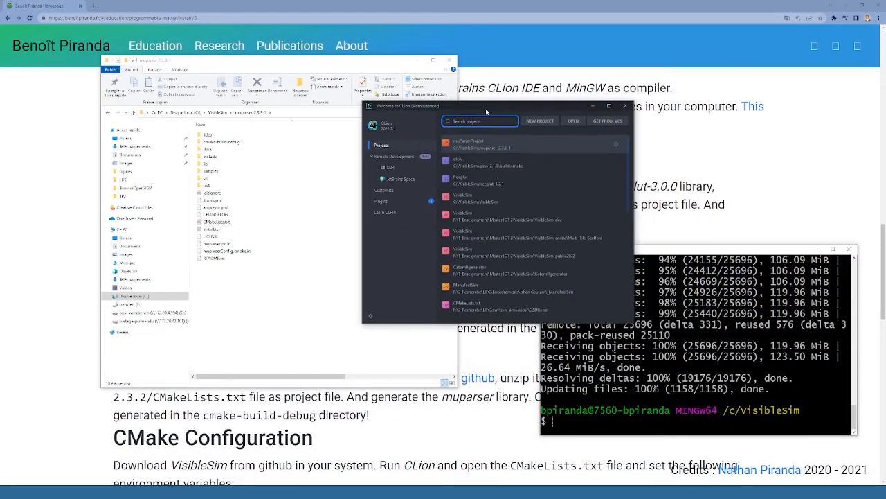
pyautogui.click(574, 121)
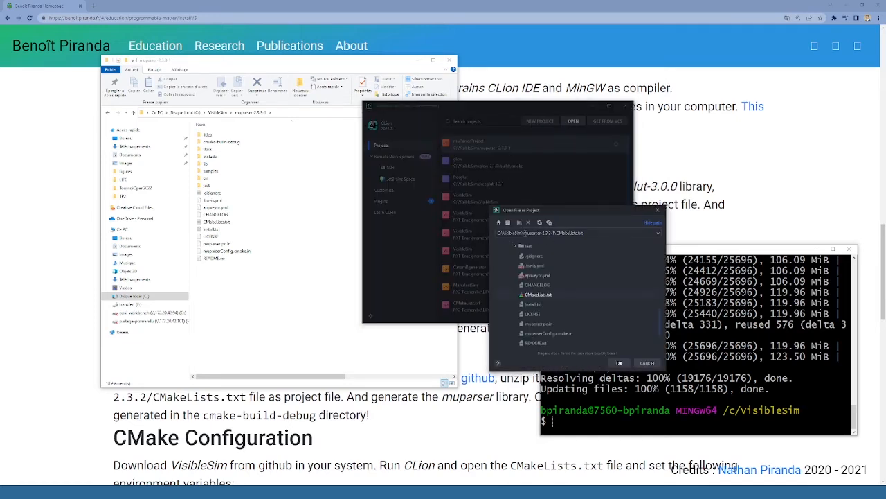
pyautogui.scroll(3, 529, 258)
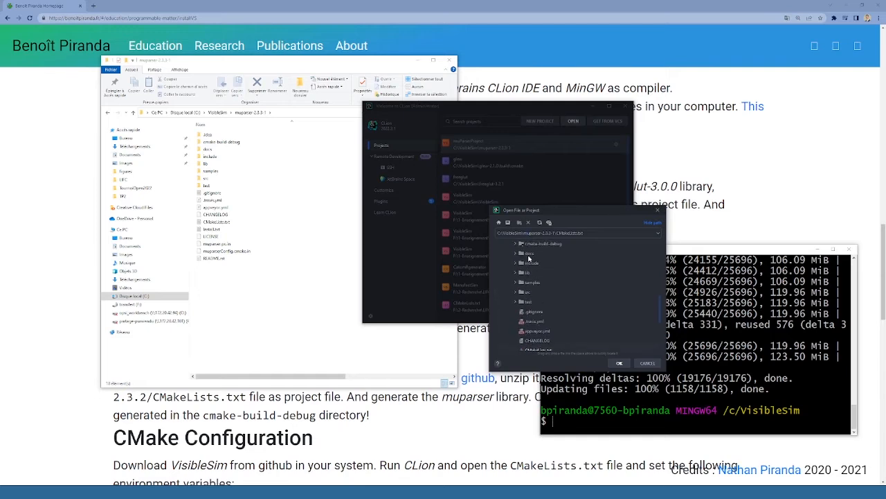
pyautogui.scroll(5, 511, 284)
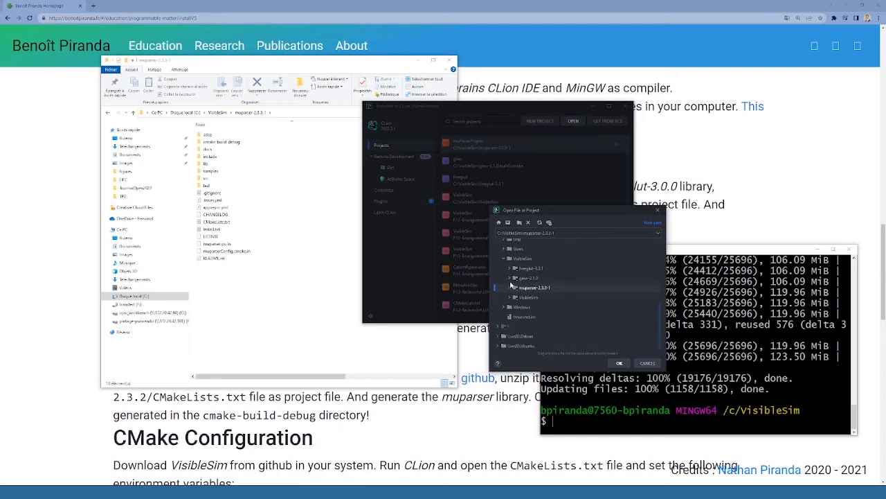
pyautogui.click(511, 297)
pyautogui.scroll(-5, 516, 296)
pyautogui.click(537, 293)
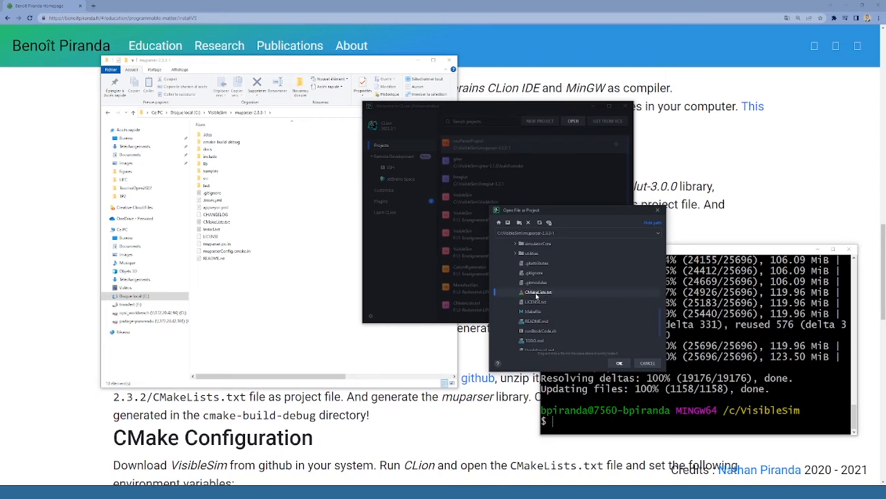
pyautogui.click(619, 362)
pyautogui.click(488, 224)
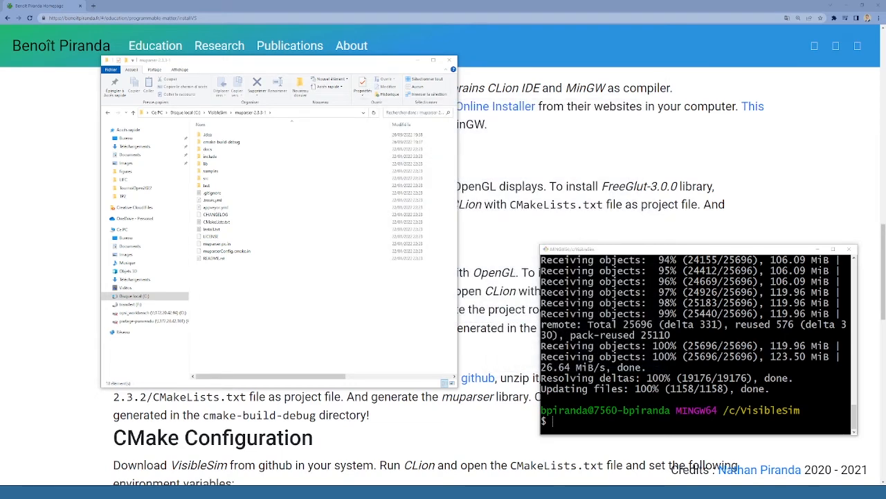
pyautogui.moveTo(885, 235); pyautogui.dragTo(405, 2)
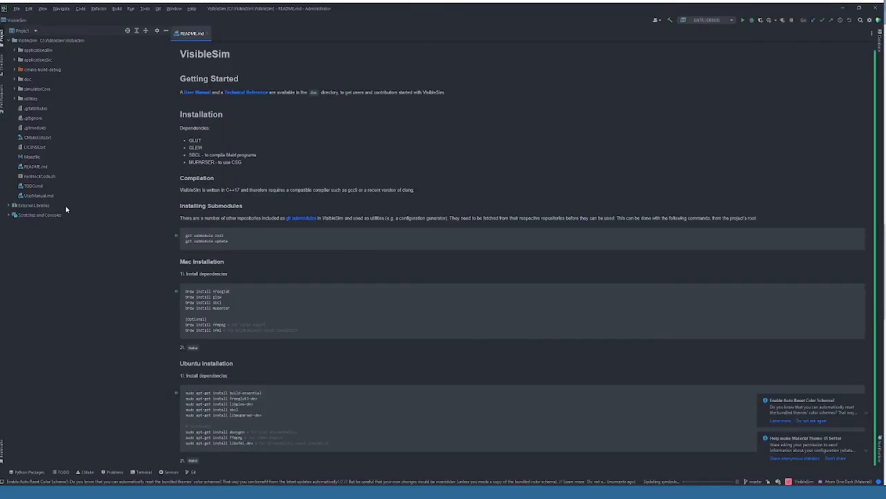
# Step: Open VisibleSim's CMakeLists.txt and examine the freeglut, GLEW and muparser include and library paths in the MinGW section
pyautogui.doubleClick(36, 137)
pyautogui.scroll(-5, 270, 177)
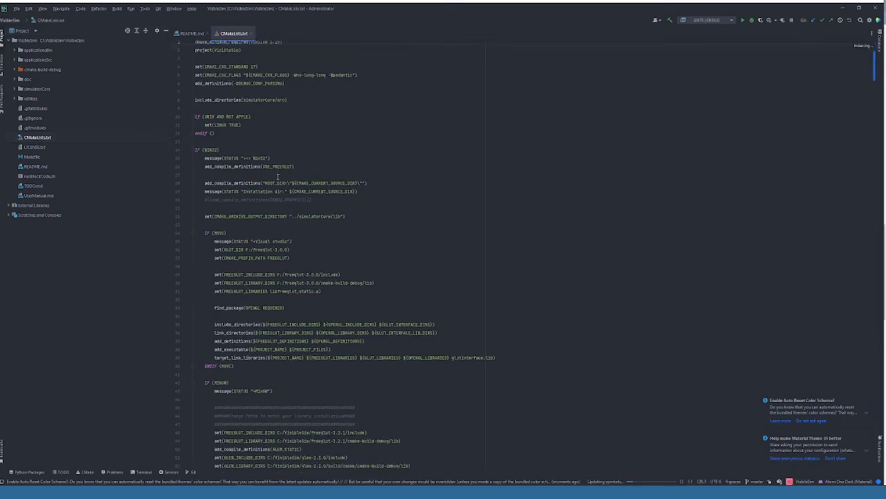
pyautogui.scroll(-5, 278, 176)
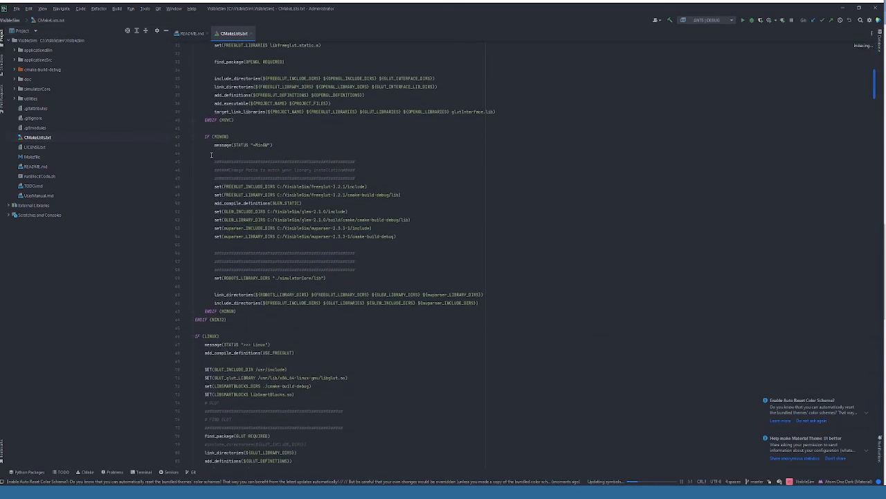
pyautogui.moveTo(195, 183); pyautogui.dragTo(421, 243)
pyautogui.press('Escape')
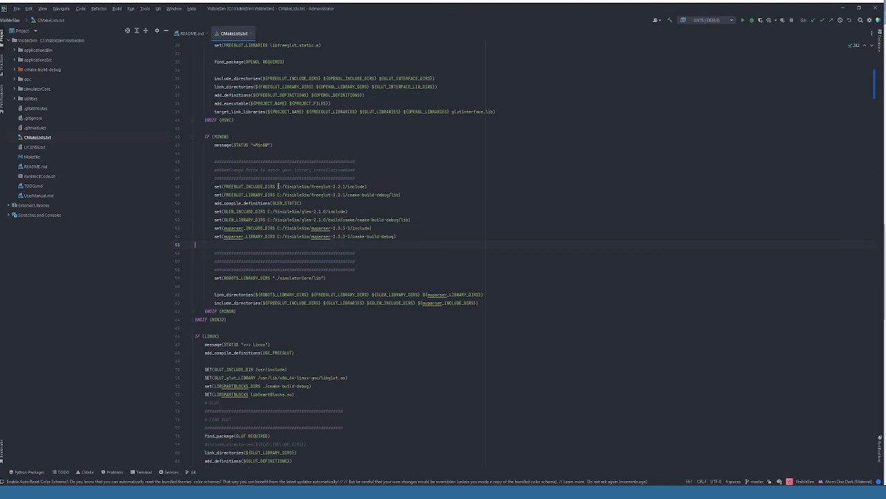
pyautogui.moveTo(278, 186); pyautogui.dragTo(280, 187)
pyautogui.moveTo(284, 186); pyautogui.dragTo(306, 187)
pyautogui.click(302, 187)
pyautogui.click(299, 186)
# Step: Check VisibleSim's CMake output and build the BlinkyBlocks target in the Debug configuration
pyautogui.click(83, 472)
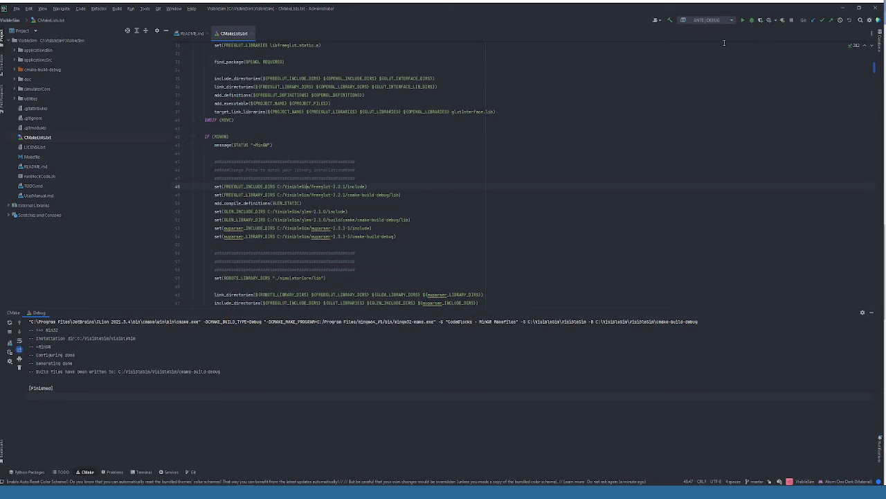
pyautogui.click(707, 20)
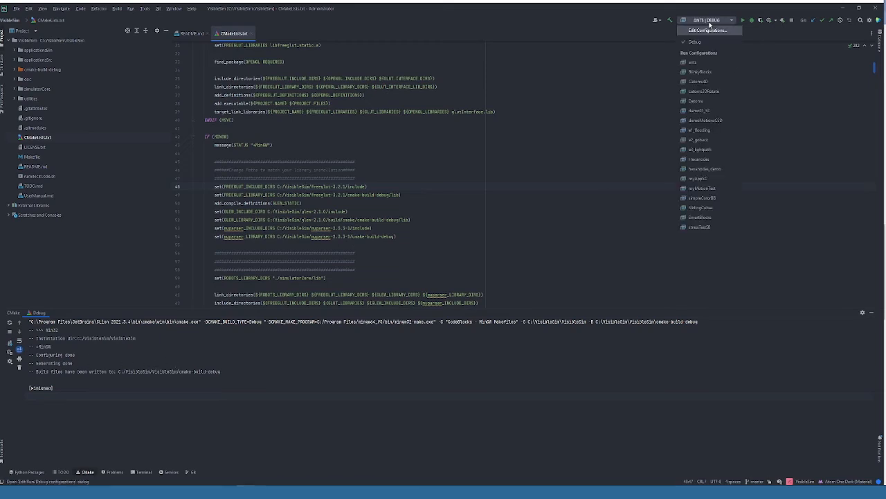
pyautogui.click(701, 71)
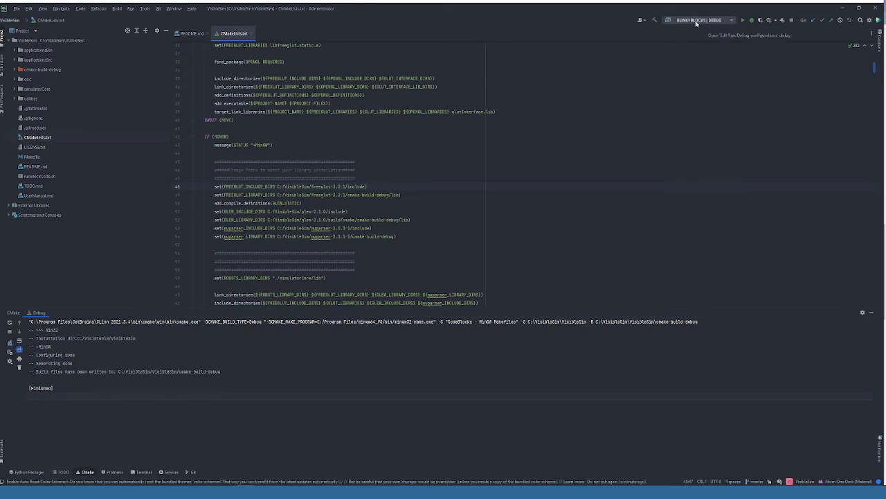
pyautogui.click(656, 20)
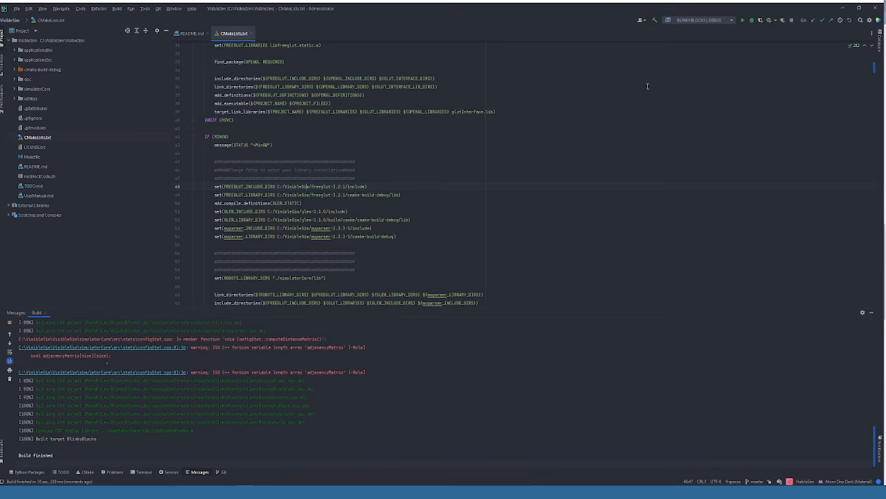
# Step: Select e1_flooding as the active run configuration and open the run configurations for editing
pyautogui.click(700, 20)
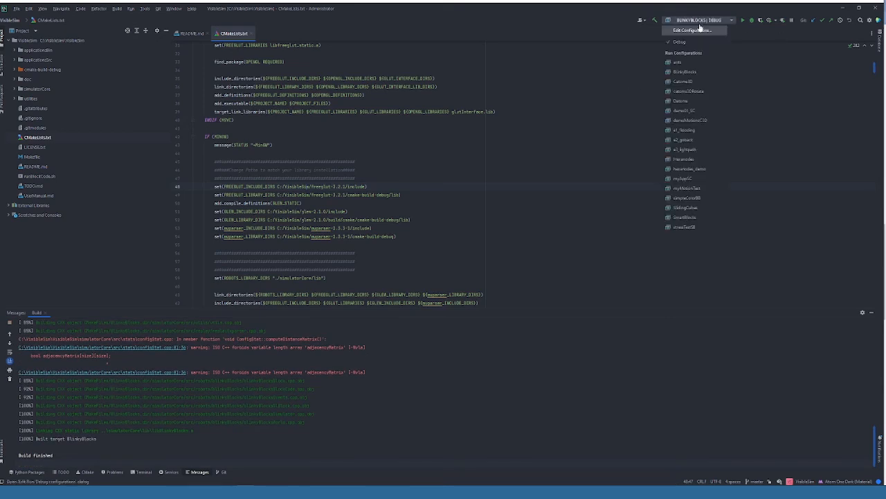
pyautogui.click(684, 131)
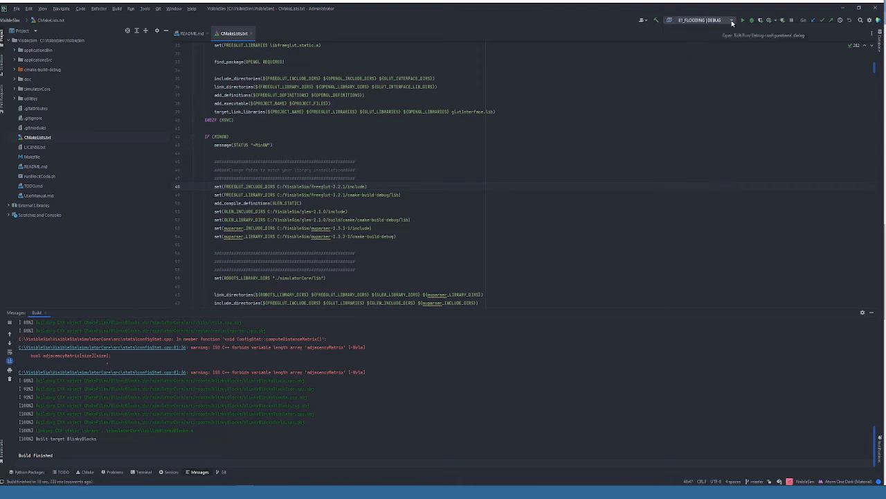
pyautogui.click(732, 20)
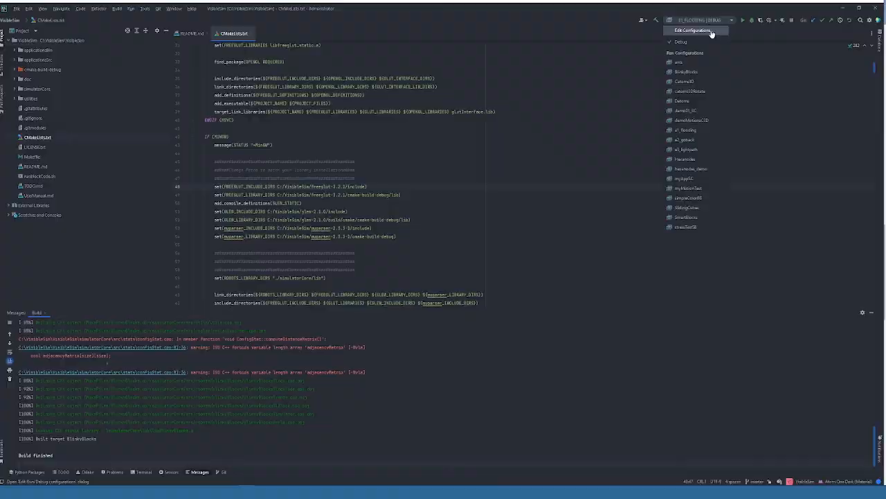
pyautogui.click(712, 31)
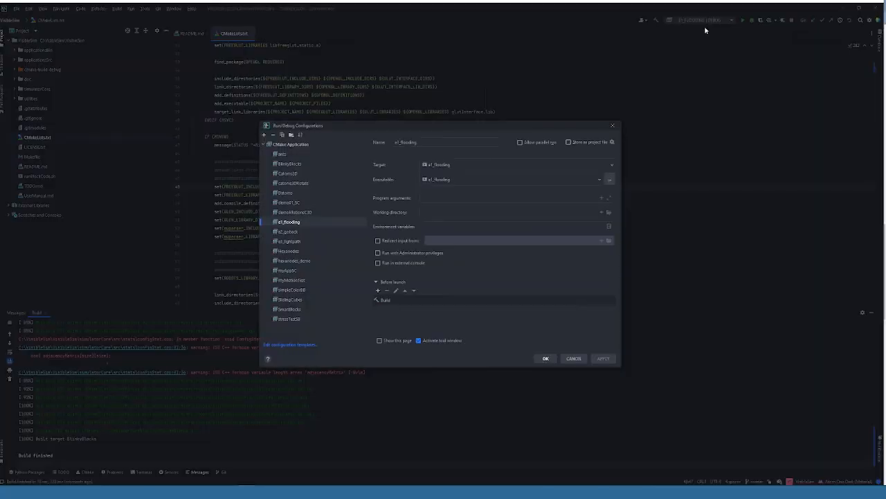
# Step: Set e1_flooding's program arguments to "-c ../applicationsBin/e1_flooding/config.xml" and run it
pyautogui.click(438, 198)
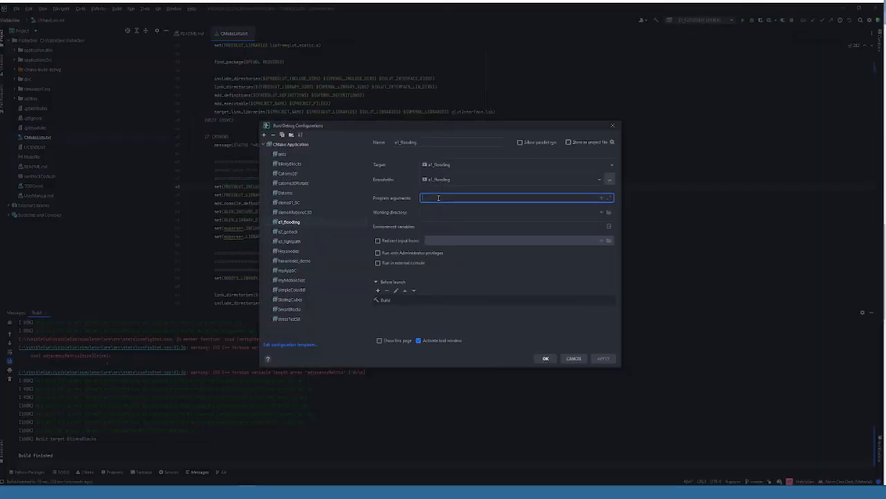
pyautogui.write('-c')
pyautogui.write('-c ')
pyautogui.write('../application')
pyautogui.write('sBin')
pyautogui.write('/e1')
pyautogui.write('_fl')
pyautogui.write('ooding/')
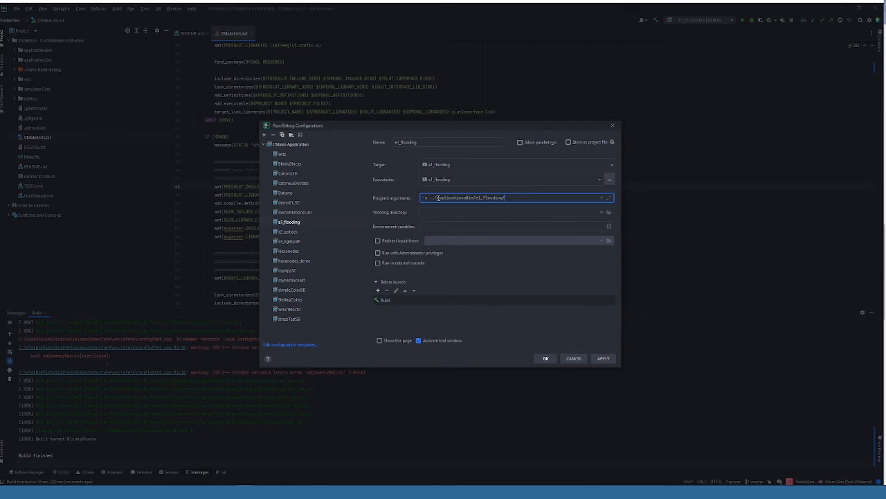
pyautogui.write('config.xml')
pyautogui.click(546, 358)
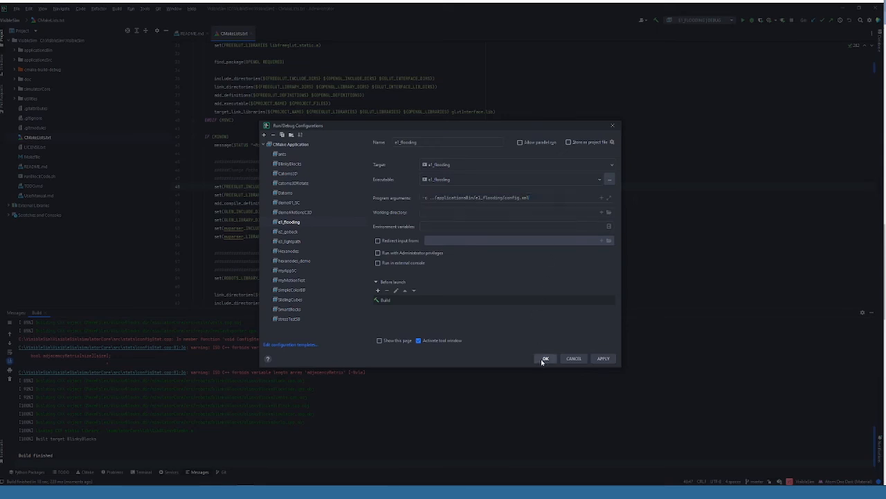
pyautogui.click(743, 20)
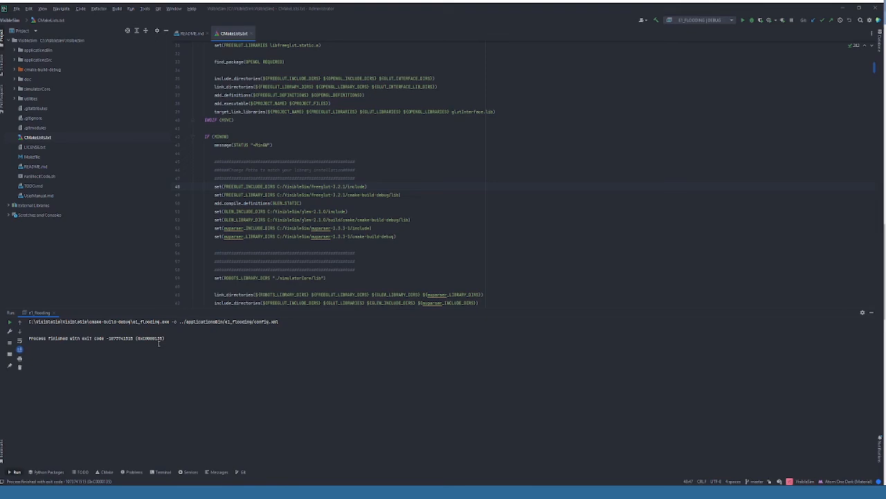
# Step: Switch to File Explorer and copy libmuparser.dll from muparser's cmake-build-debug folder into C:\VisibleSim\VisibleSim\cmake-build-debug
pyautogui.hotkey('alt', 'Tab')
pyautogui.click(223, 143)
pyautogui.doubleClick(223, 143)
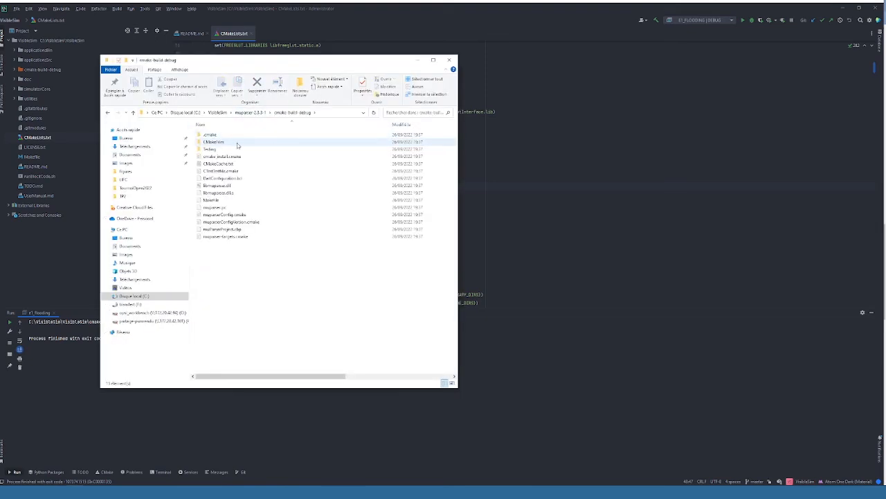
pyautogui.click(216, 185)
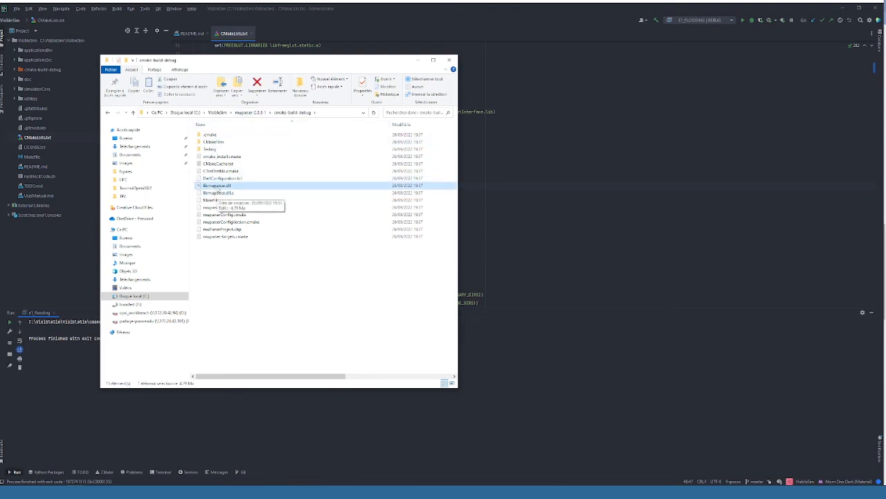
pyautogui.click(217, 113)
pyautogui.doubleClick(372, 266)
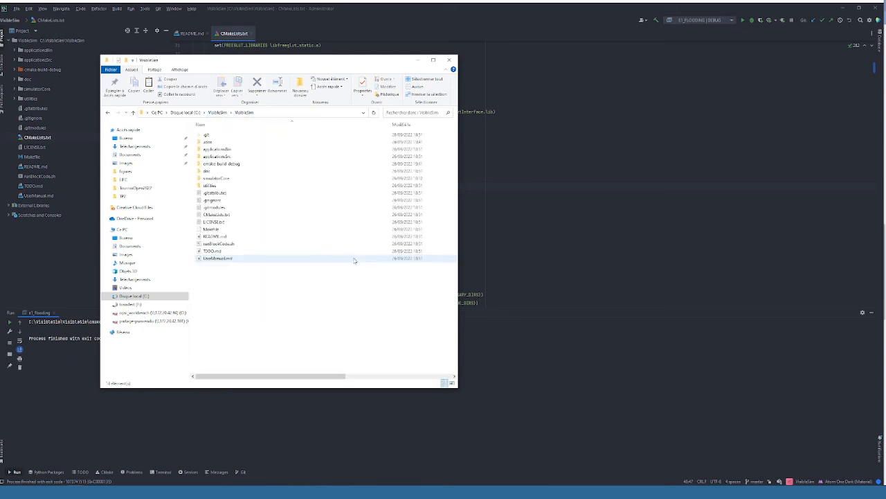
pyautogui.doubleClick(233, 165)
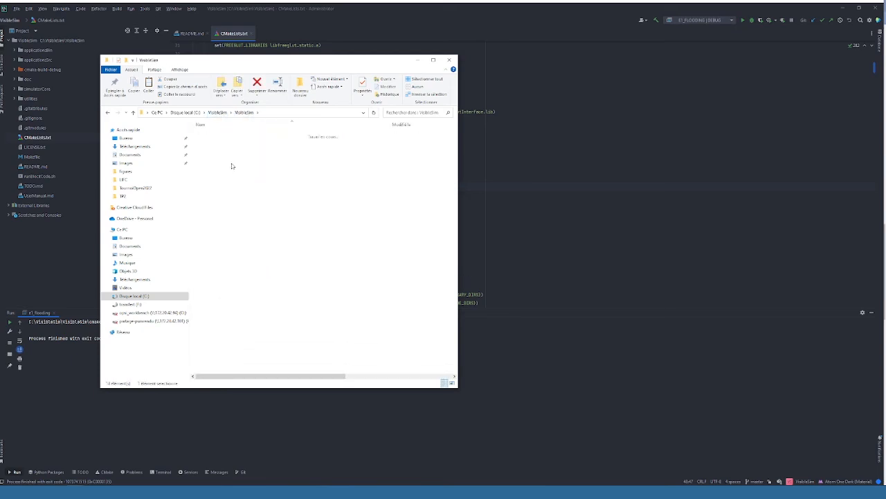
pyautogui.hotkey('ctrl', 'v')
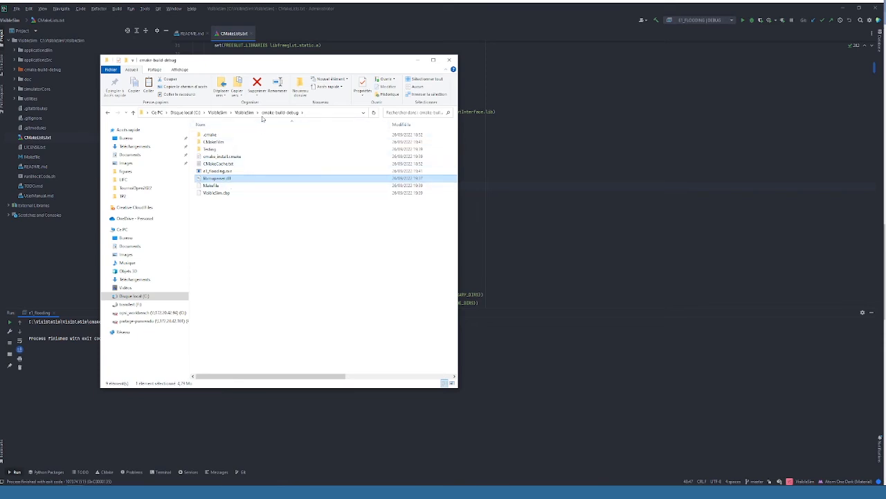
# Step: Copy glew32d.dll to the clipboard from C:\VisibleSim\glew-2.1.0\build\cmake\cmake-build-debug\bin
pyautogui.click(242, 113)
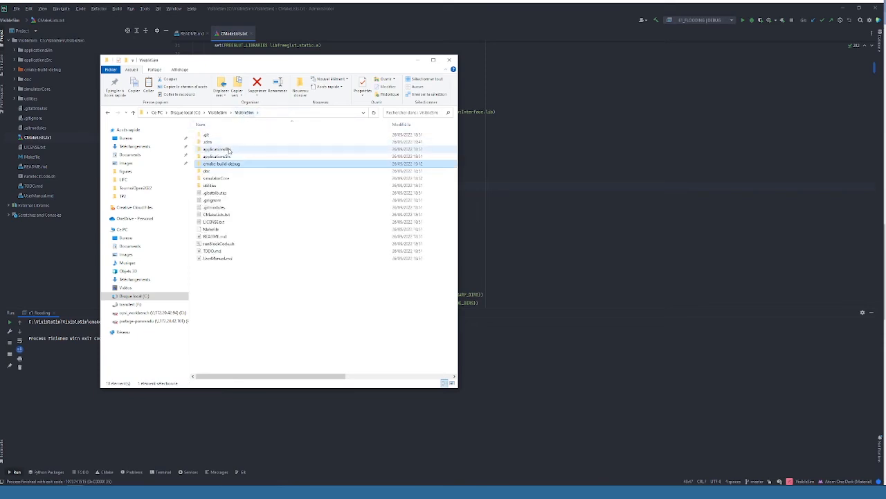
pyautogui.click(224, 115)
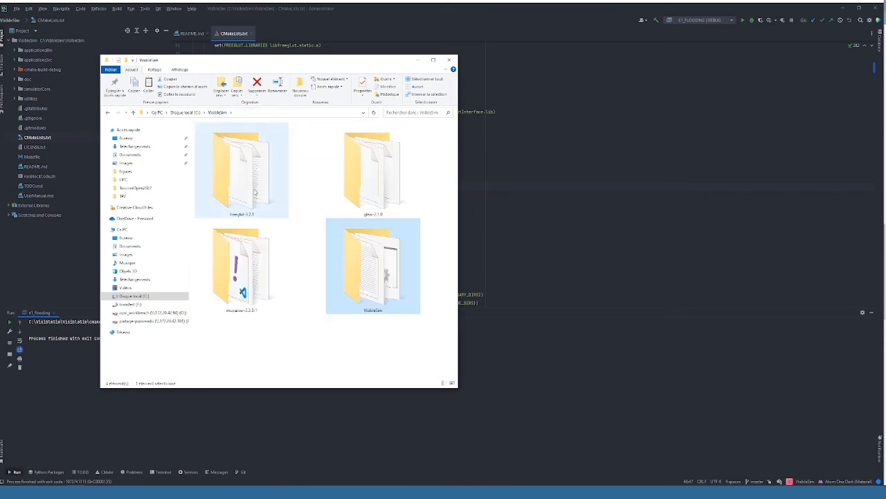
pyautogui.doubleClick(357, 173)
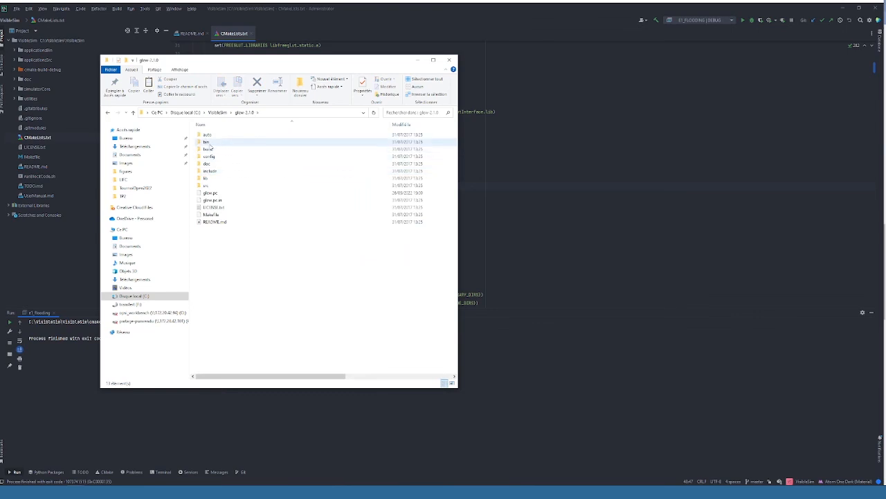
pyautogui.click(209, 150)
pyautogui.doubleClick(208, 149)
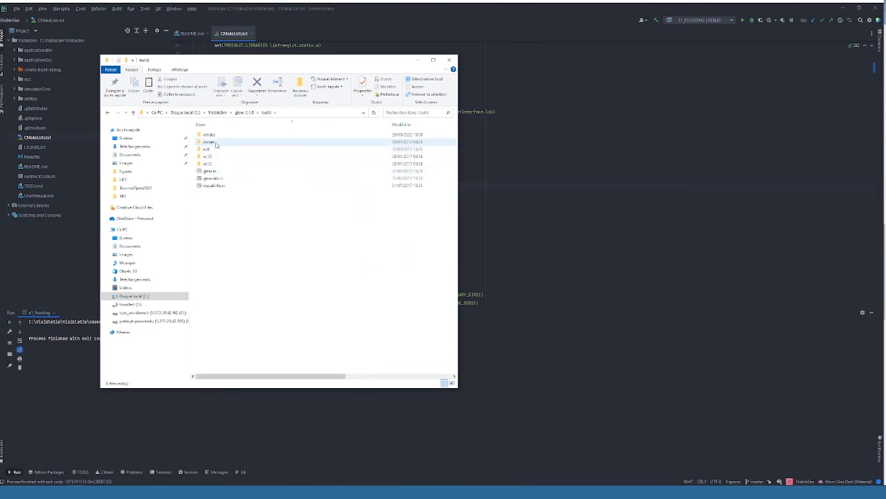
pyautogui.doubleClick(215, 142)
pyautogui.doubleClick(228, 143)
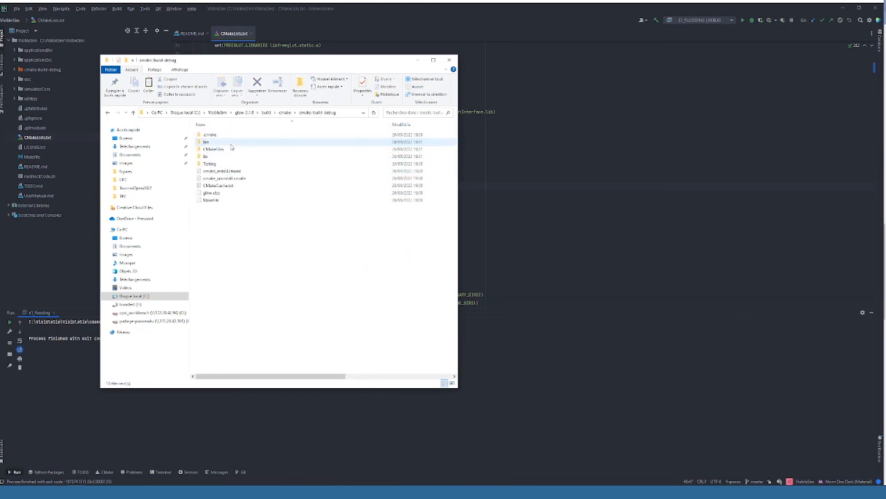
pyautogui.click(219, 144)
pyautogui.doubleClick(218, 144)
pyautogui.click(231, 136)
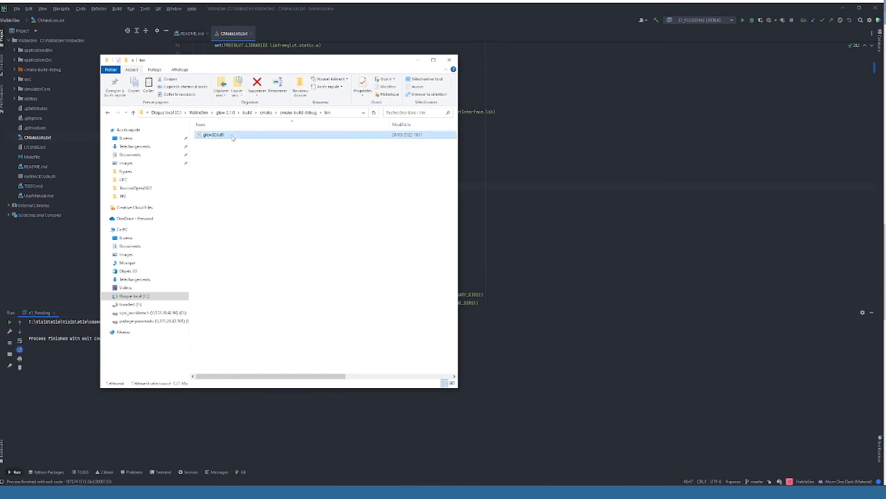
pyautogui.hotkey('ctrl', 'n')
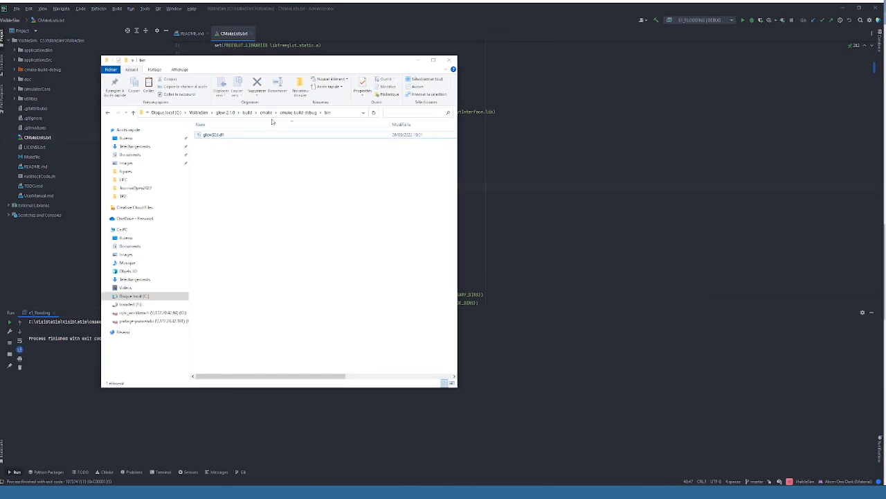
# Step: Paste the GLEW DLL into VisibleSim's cmake-build-debug folder beside e1_flooding.exe
pyautogui.click(298, 112)
pyautogui.click(201, 112)
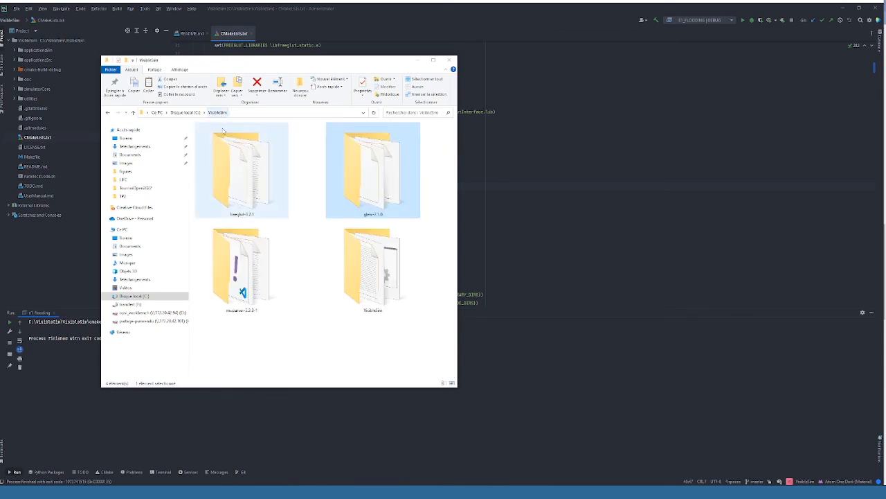
pyautogui.doubleClick(347, 286)
pyautogui.doubleClick(218, 163)
pyautogui.hotkey('ctrl', 'v')
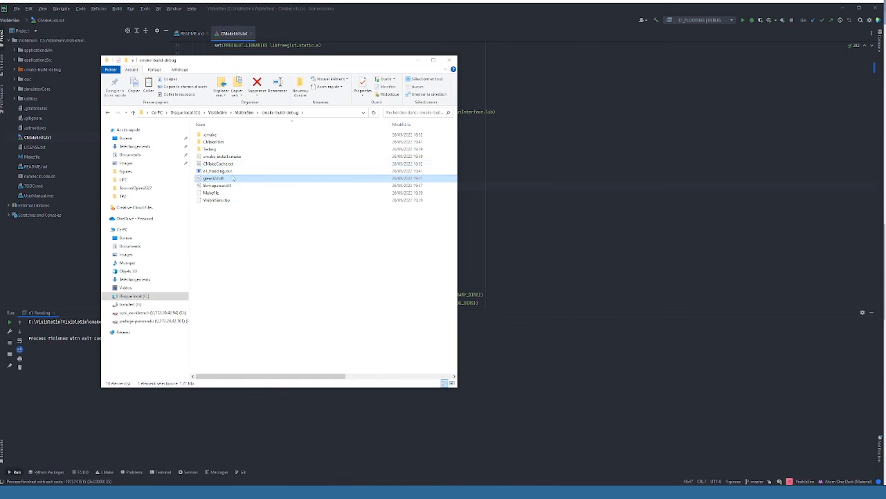
# Step: Copy libfreeglut.dll from C:\VisibleSim\freeglut-3.2.1\cmake-build-debug\bin into VisibleSim's cmake-build-debug folder
pyautogui.click(244, 112)
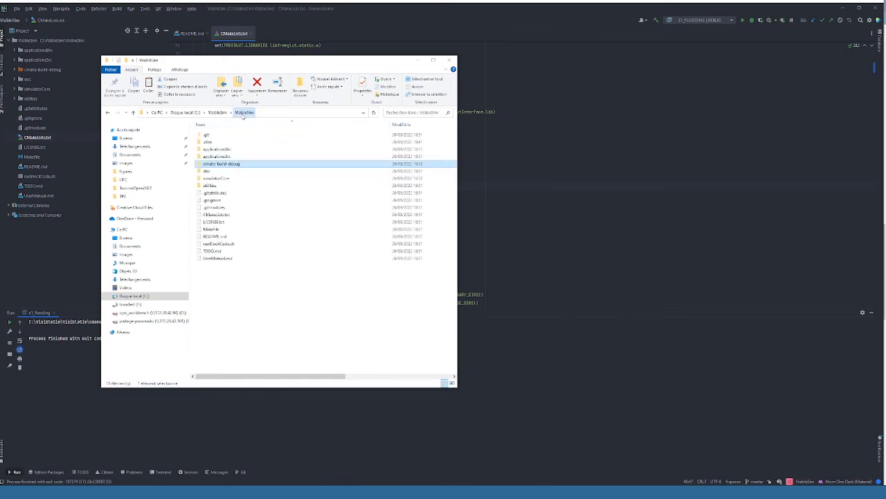
pyautogui.click(221, 113)
pyautogui.click(248, 201)
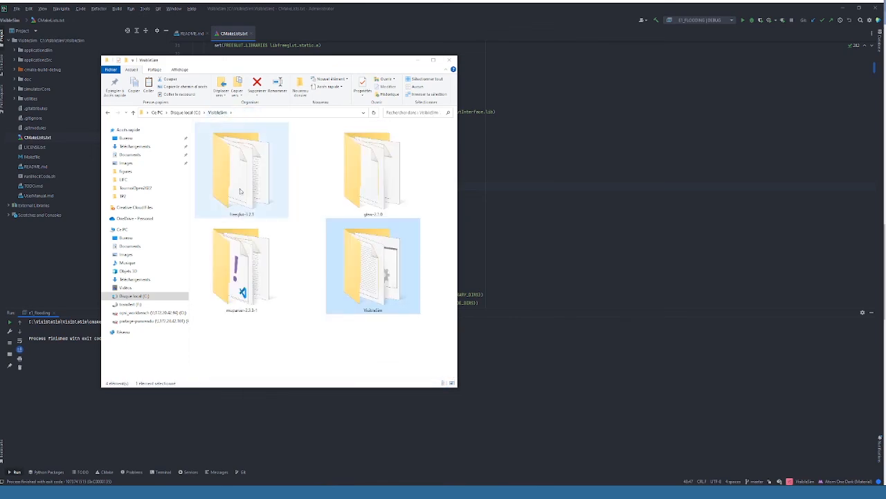
pyautogui.doubleClick(245, 192)
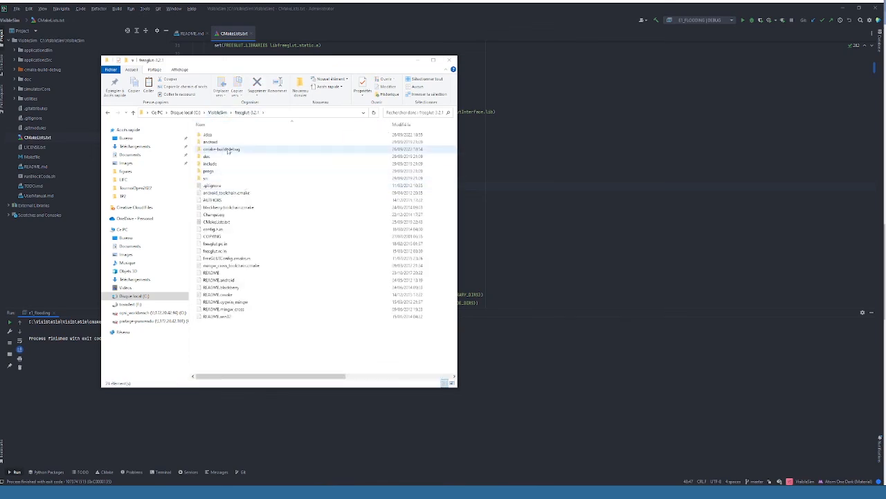
pyautogui.doubleClick(227, 149)
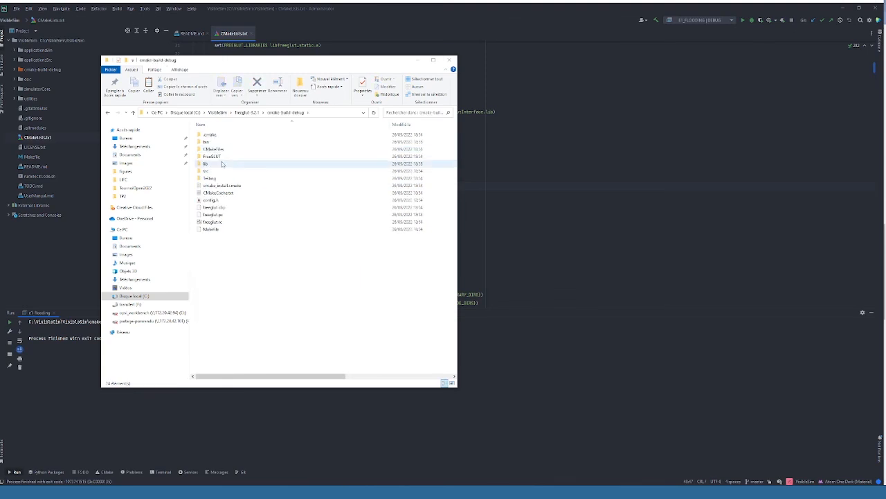
pyautogui.doubleClick(217, 141)
pyautogui.click(223, 137)
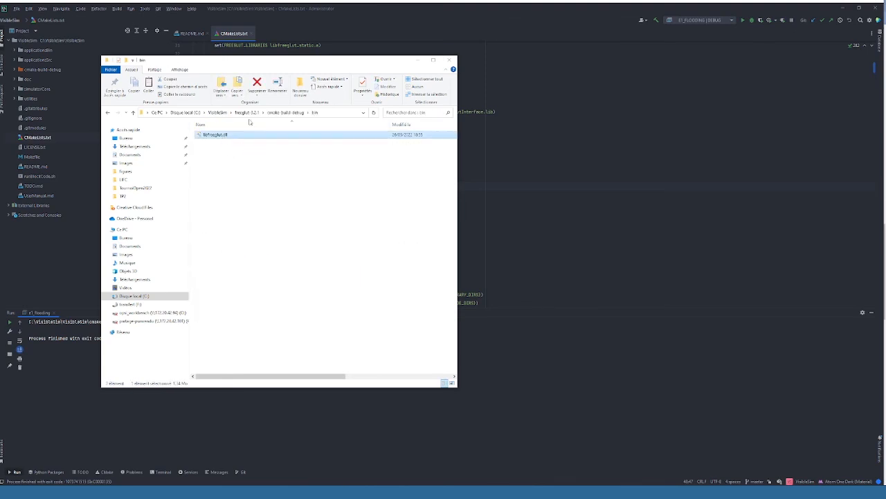
pyautogui.click(217, 112)
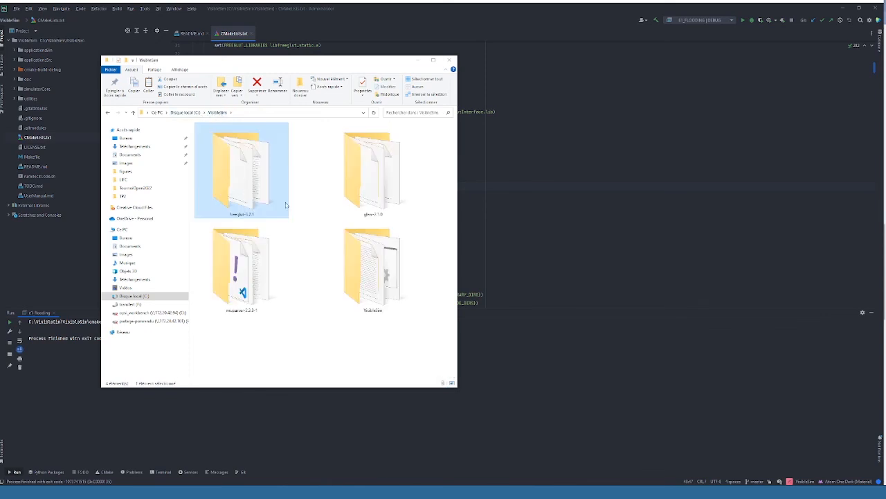
pyautogui.click(367, 272)
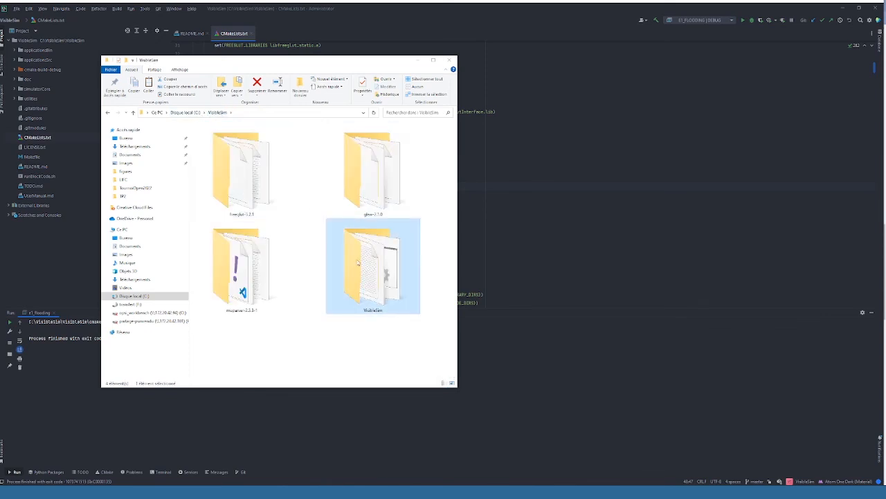
pyautogui.doubleClick(355, 260)
pyautogui.doubleClick(232, 164)
pyautogui.hotkey('ctrl', 'v')
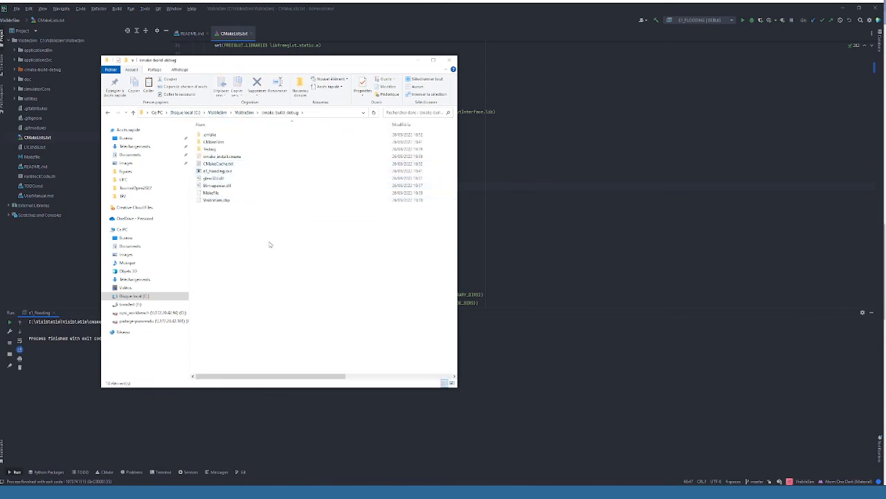
# Step: Return to CLion, run e1_flooding again and start the flooding simulation in the VisibleSim window
pyautogui.click(519, 210)
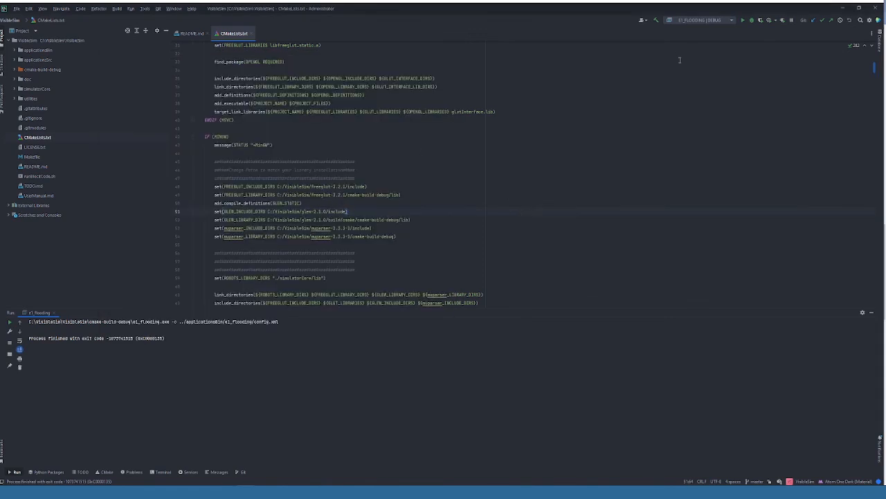
pyautogui.click(742, 22)
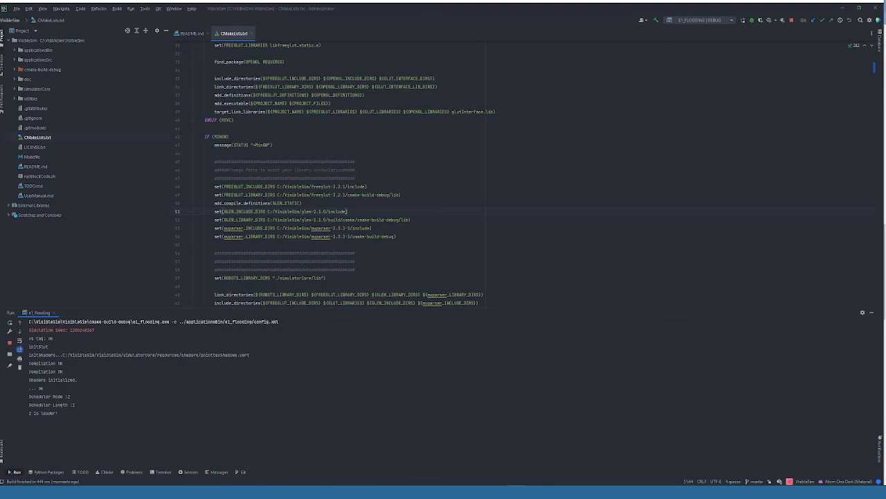
pyautogui.moveTo(464, 470); pyautogui.dragTo(256, 95)
pyautogui.moveTo(298, 231)
pyautogui.mouseDown()
pyautogui.moveTo(360, 232)
pyautogui.moveTo(308, 231)
pyautogui.mouseUp()
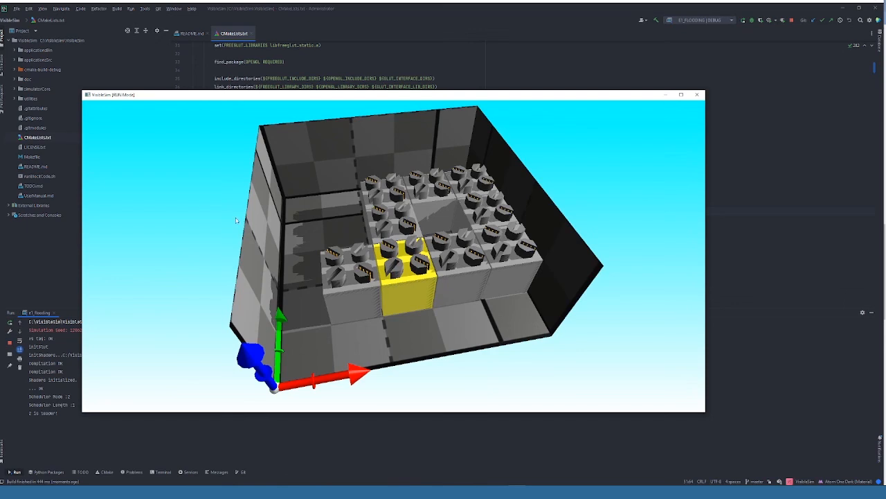
pyautogui.press('r')
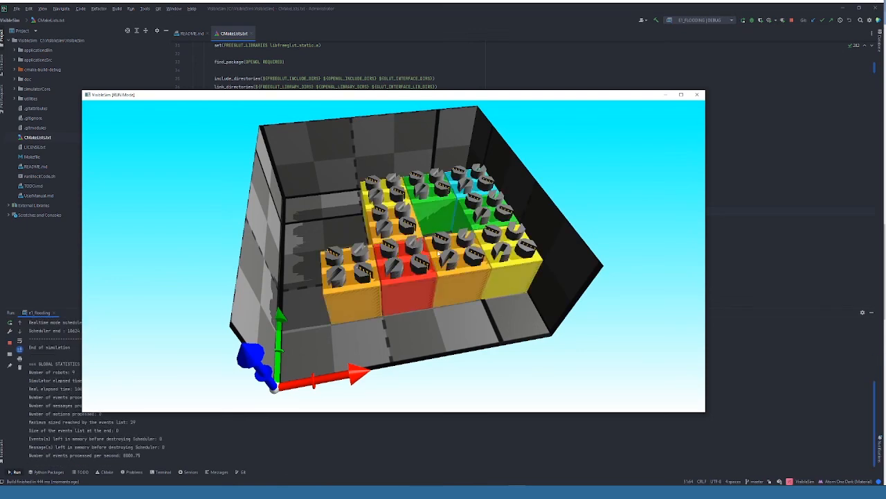
# Step: Examine the simulation's event log with enlarged text alongside the coloured blocks, and quit the simulator
pyautogui.press('i')
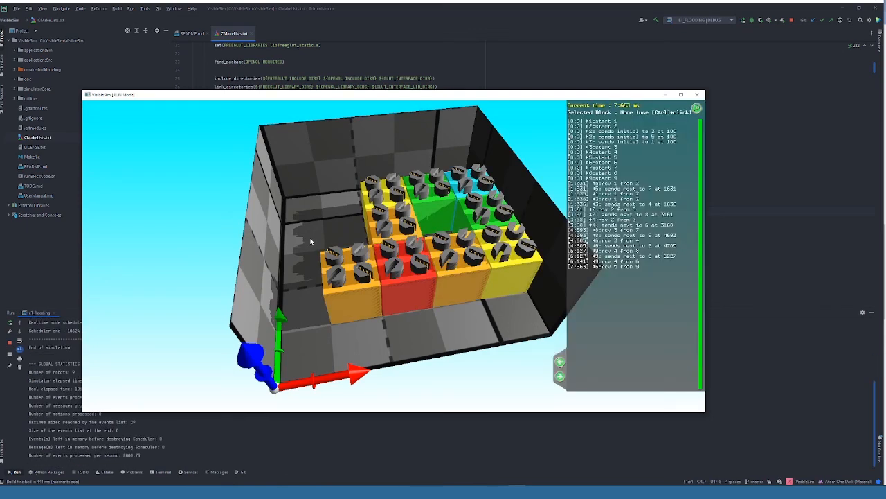
pyautogui.press('i')
pyautogui.press('+')
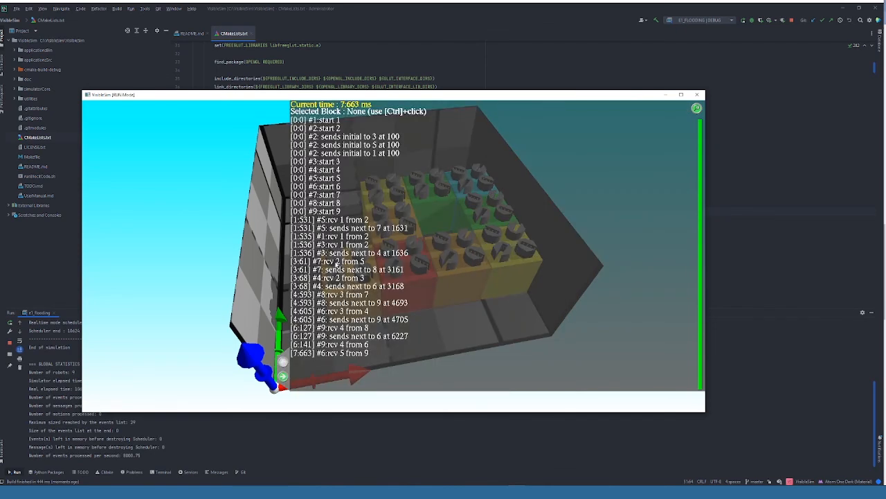
pyautogui.press('i')
pyautogui.press('i')
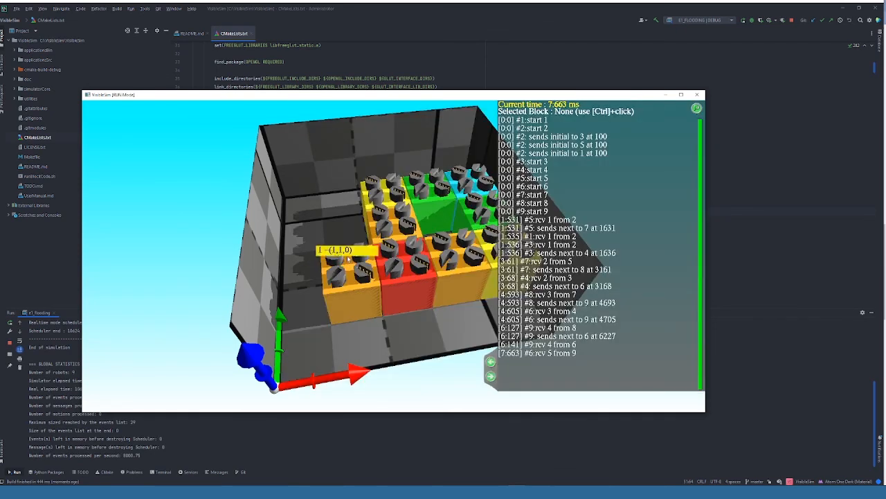
pyautogui.moveTo(348, 259)
pyautogui.mouseDown()
pyautogui.moveTo(414, 249)
pyautogui.moveTo(329, 246)
pyautogui.moveTo(341, 254)
pyautogui.mouseUp()
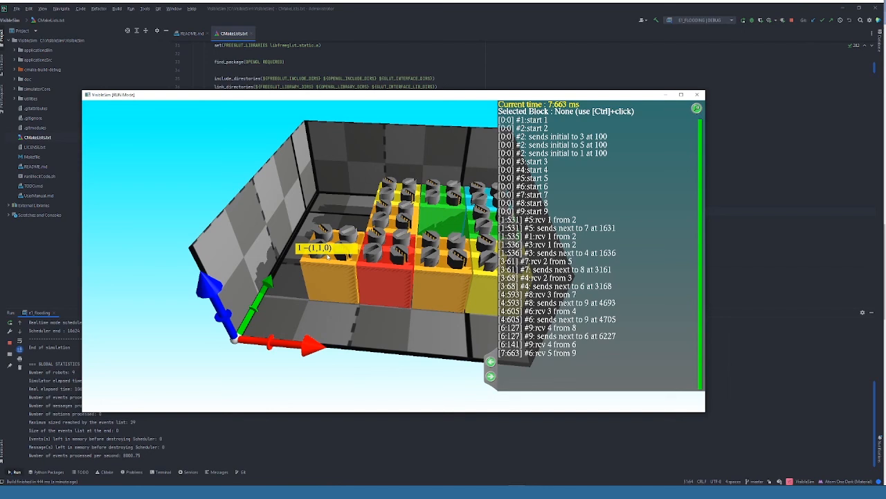
pyautogui.press('q')
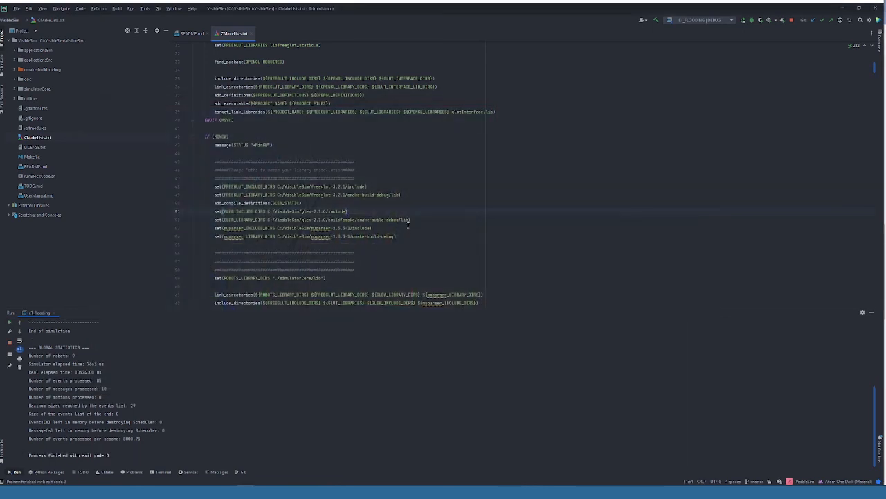